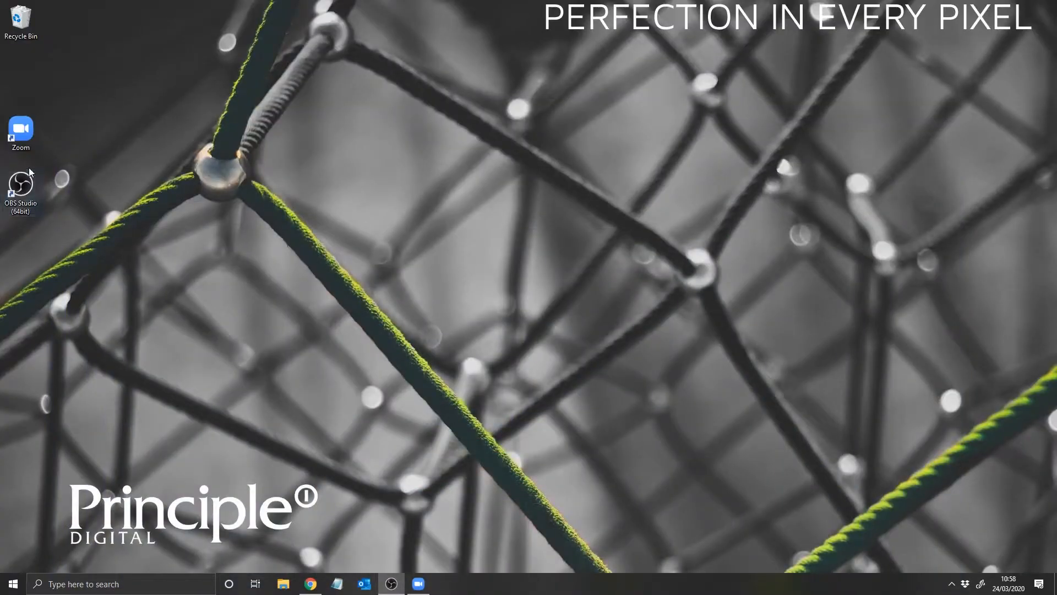
Step: Open Zoom, start a new meeting with computer audio and dismiss the invite participants prompt
{"action": "double_click", "coordinate": [23, 132]}
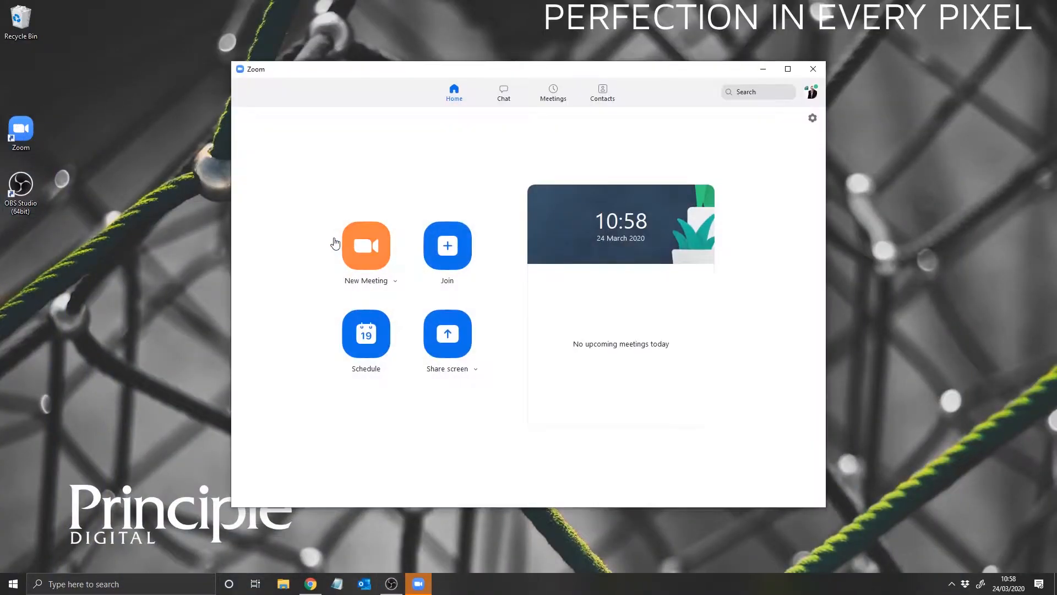
{"action": "left_click", "coordinate": [382, 251]}
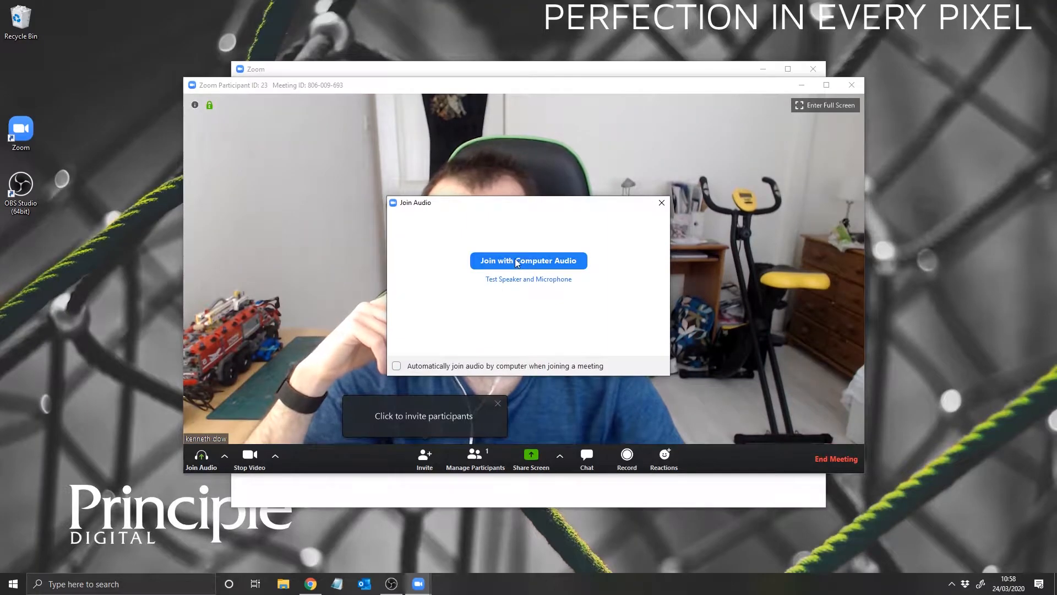
{"action": "left_click", "coordinate": [508, 261]}
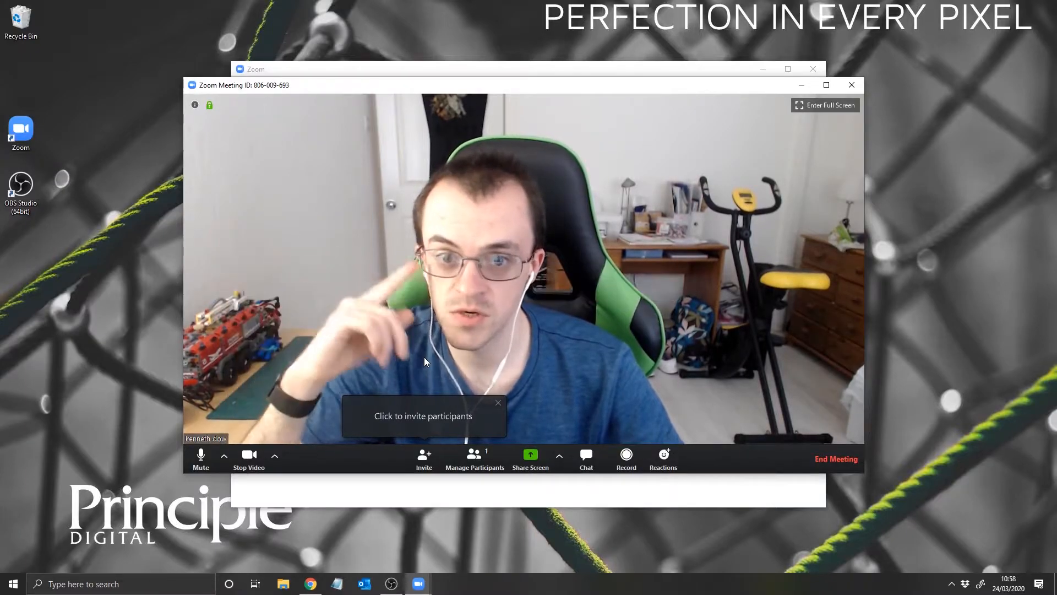
{"action": "left_click", "coordinate": [498, 402]}
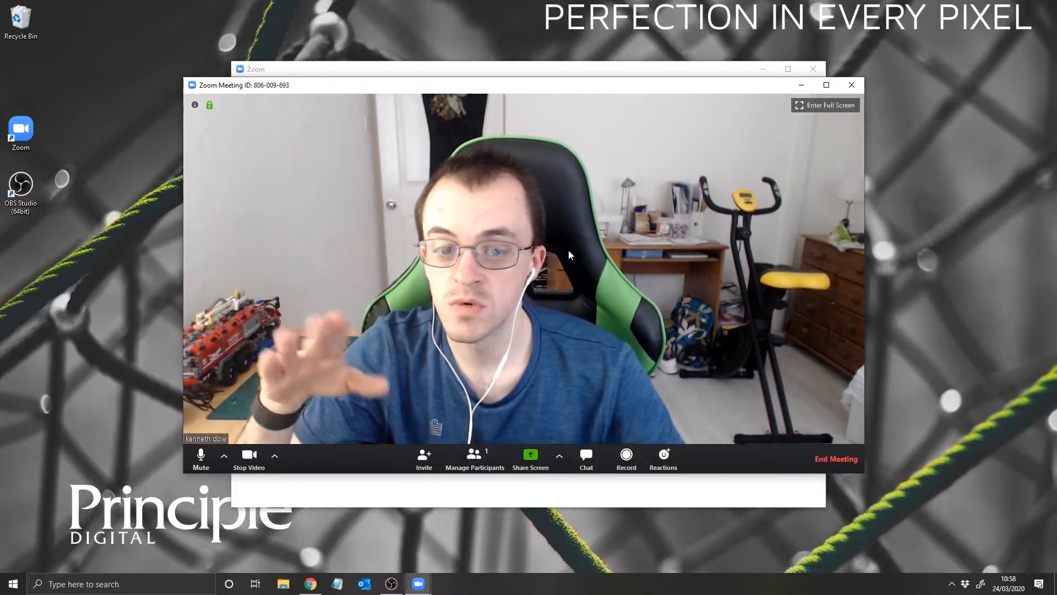
Step: Launch OBS Studio (64bit) from the desktop, opening a new instance despite the one already running
{"action": "left_click", "coordinate": [22, 190]}
{"action": "double_click", "coordinate": [23, 190]}
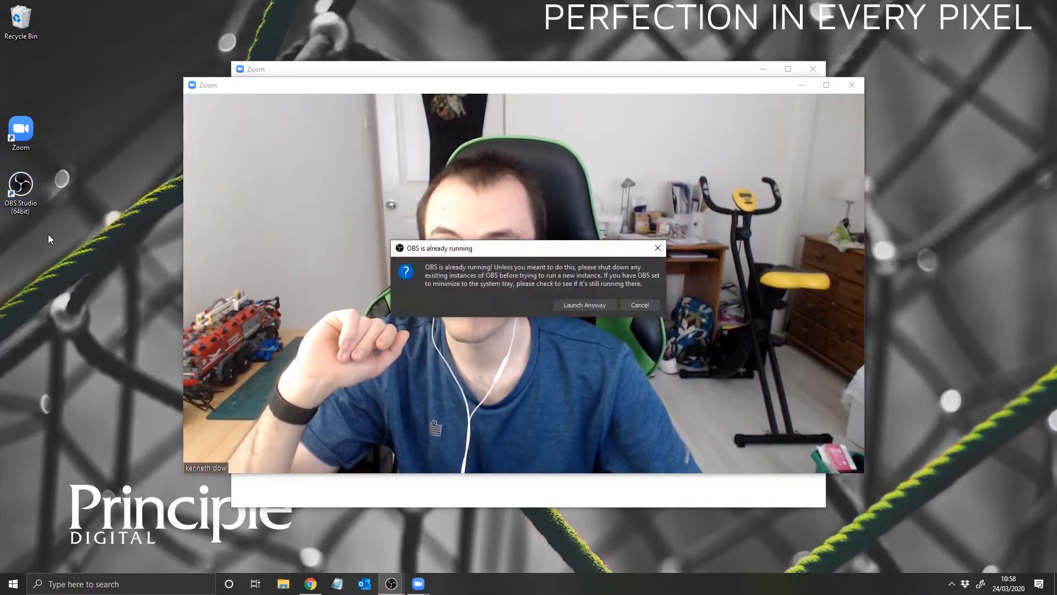
{"action": "left_click", "coordinate": [586, 305]}
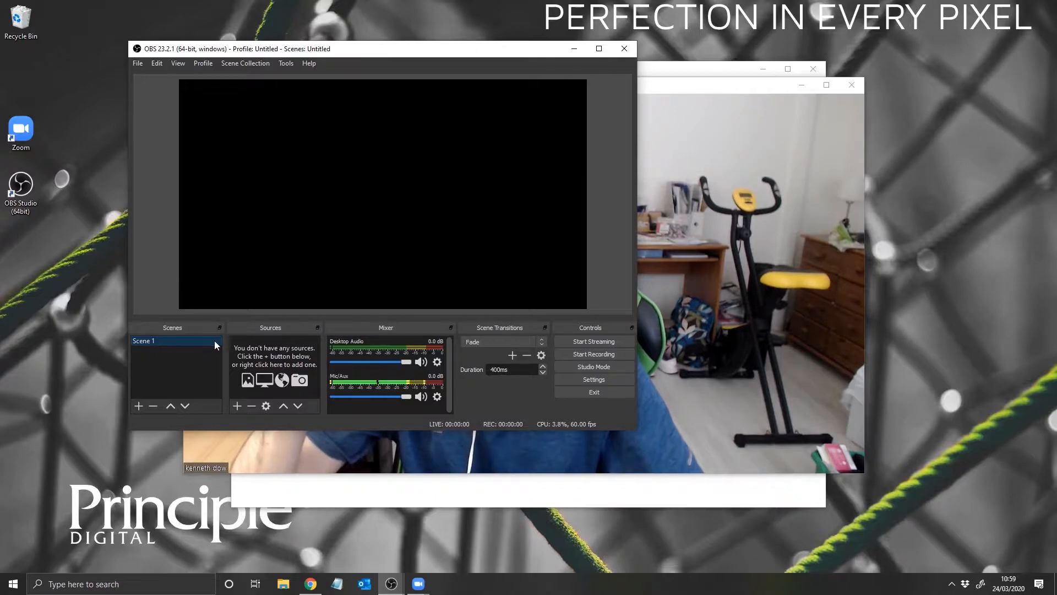
Step: Add a new Window Capture source to Scene 1 that captures the [Zoom.exe]: Zoom meeting window
{"action": "left_click", "coordinate": [239, 408]}
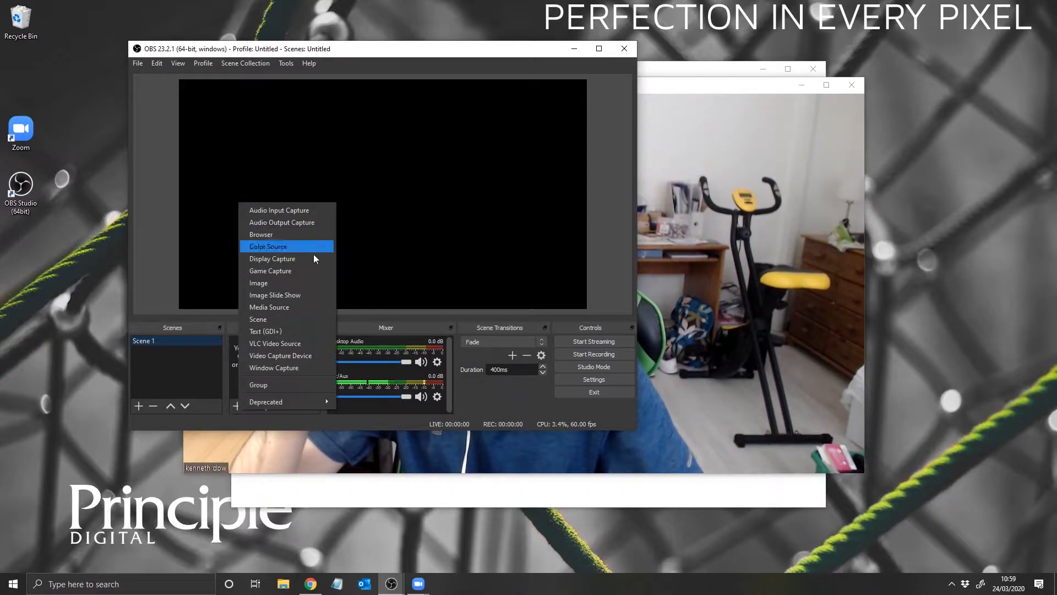
{"action": "left_click", "coordinate": [311, 365]}
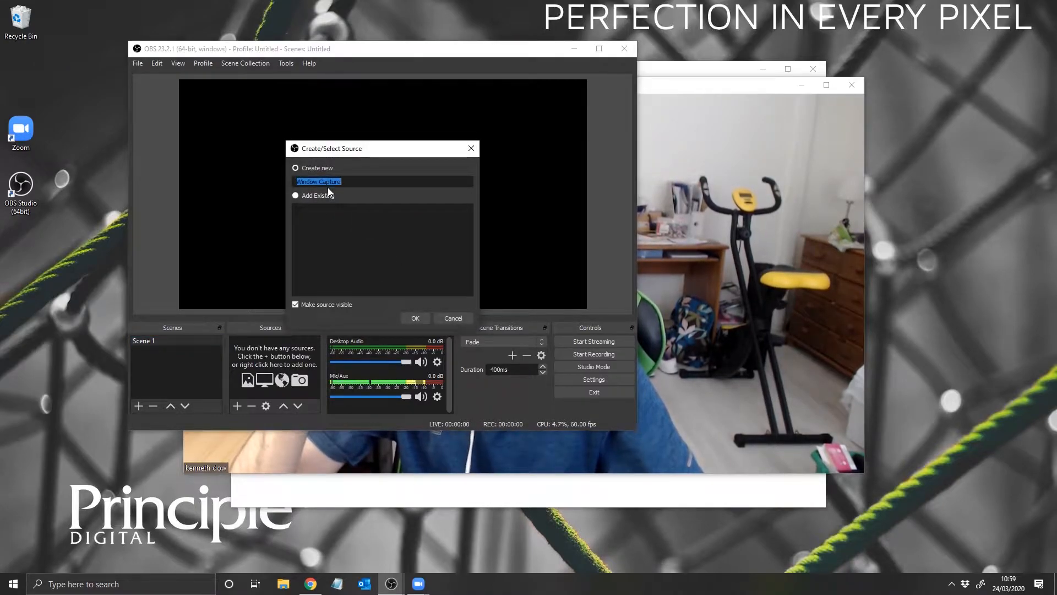
{"action": "left_click", "coordinate": [412, 319]}
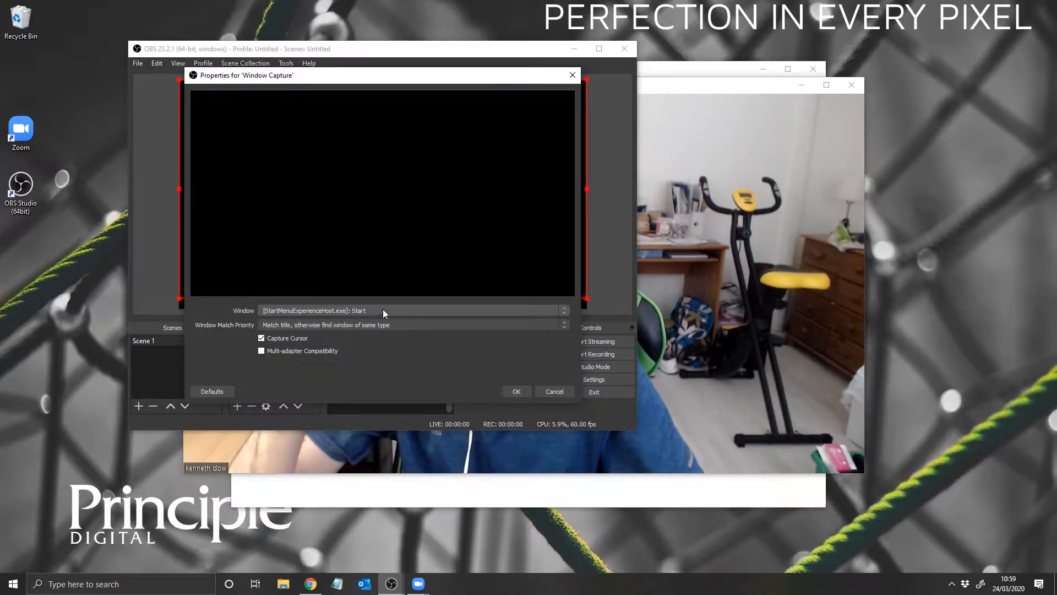
{"action": "left_click", "coordinate": [389, 311]}
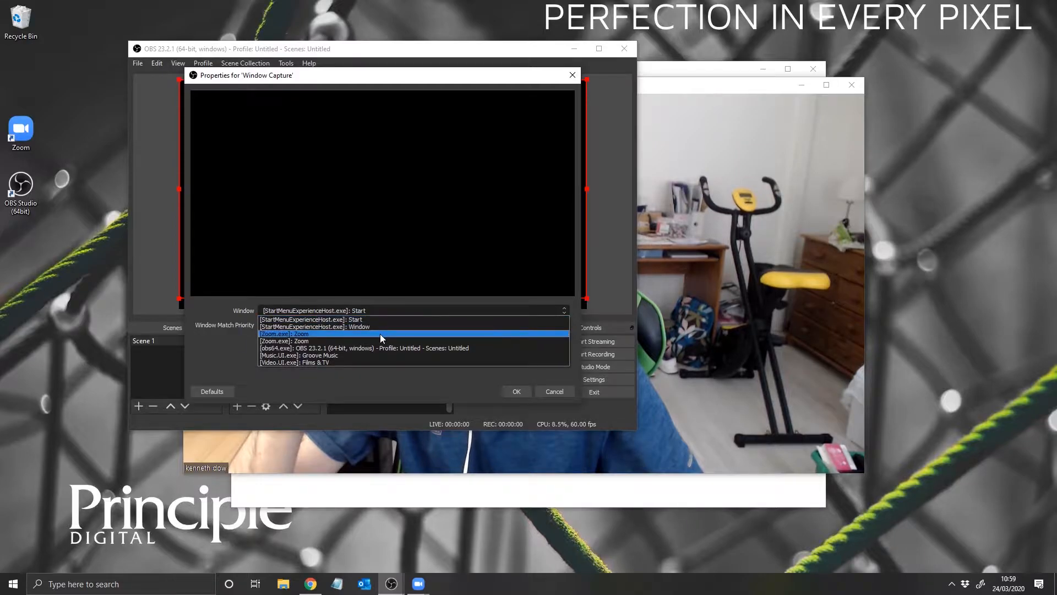
{"action": "left_click", "coordinate": [380, 334]}
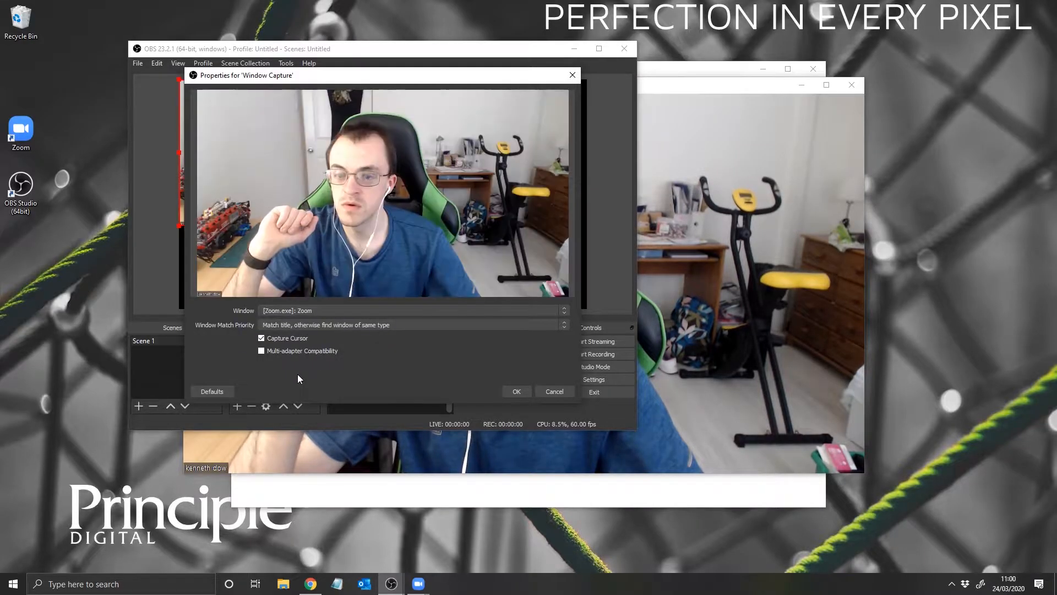
{"action": "left_click", "coordinate": [521, 391]}
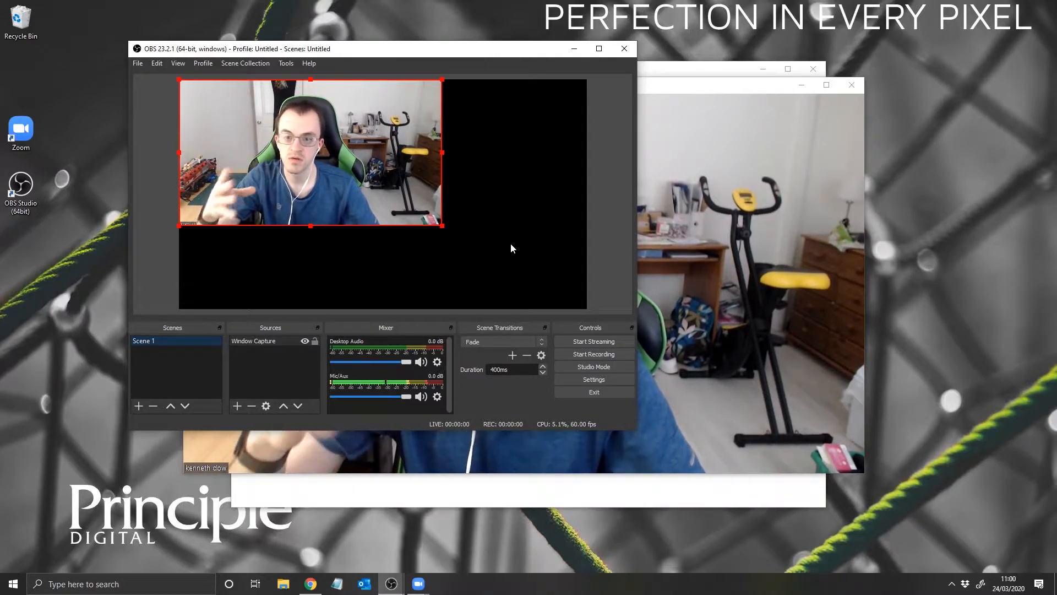
Step: Transform the Zoom window capture with Fit to screen so it fills the canvas, and deselect it
{"action": "right_click", "coordinate": [389, 183]}
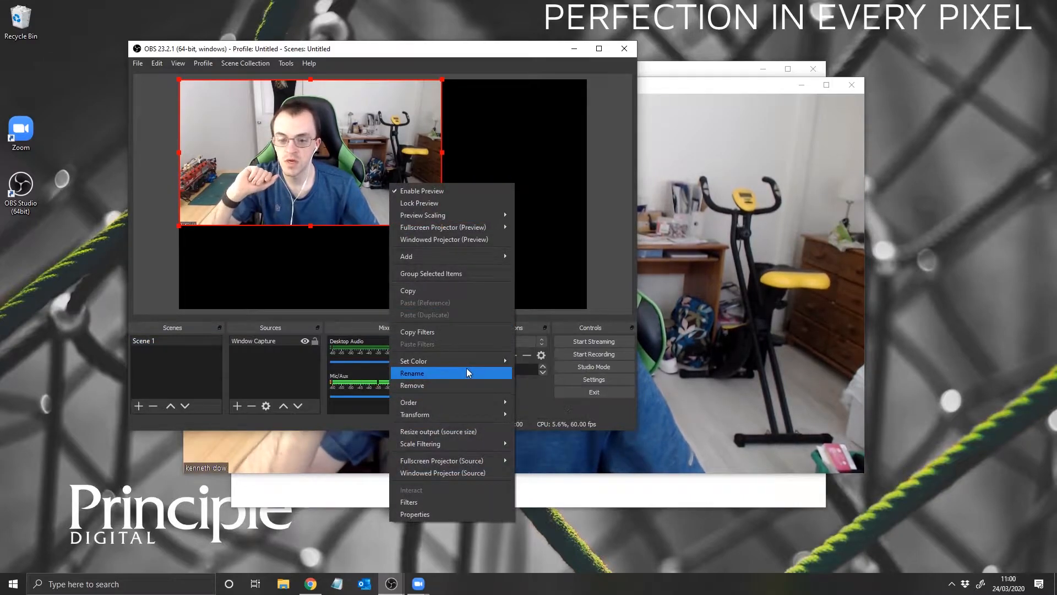
{"action": "right_click", "coordinate": [344, 143]}
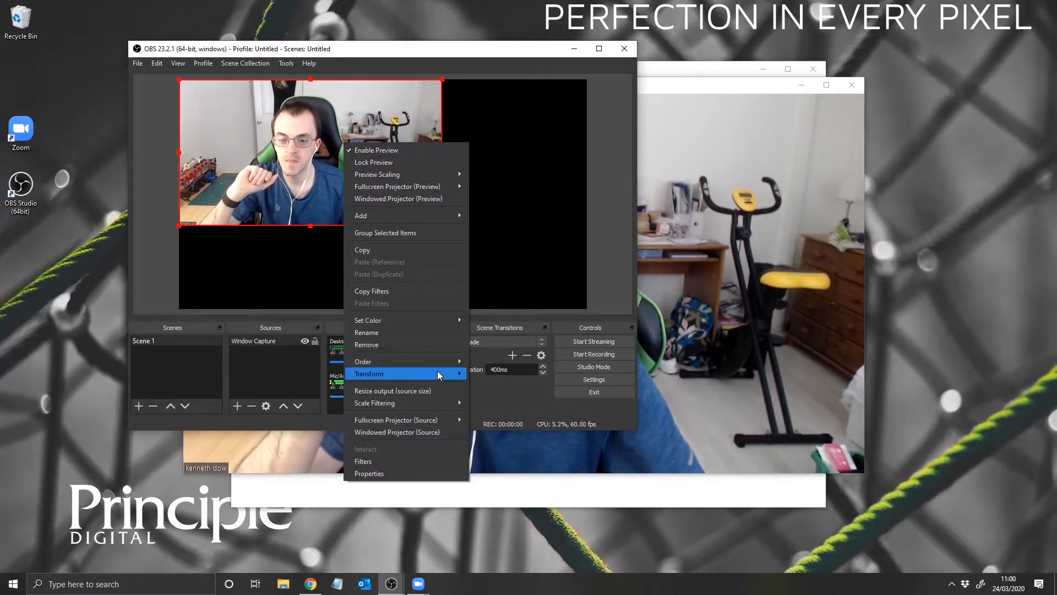
{"action": "mouse_move", "coordinate": [461, 374]}
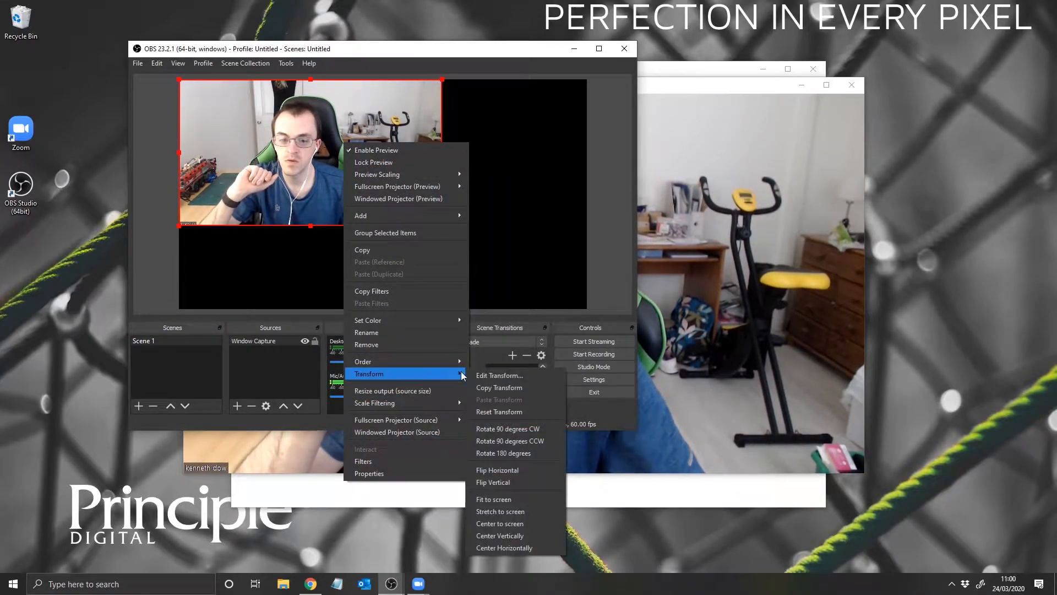
{"action": "left_click", "coordinate": [535, 501]}
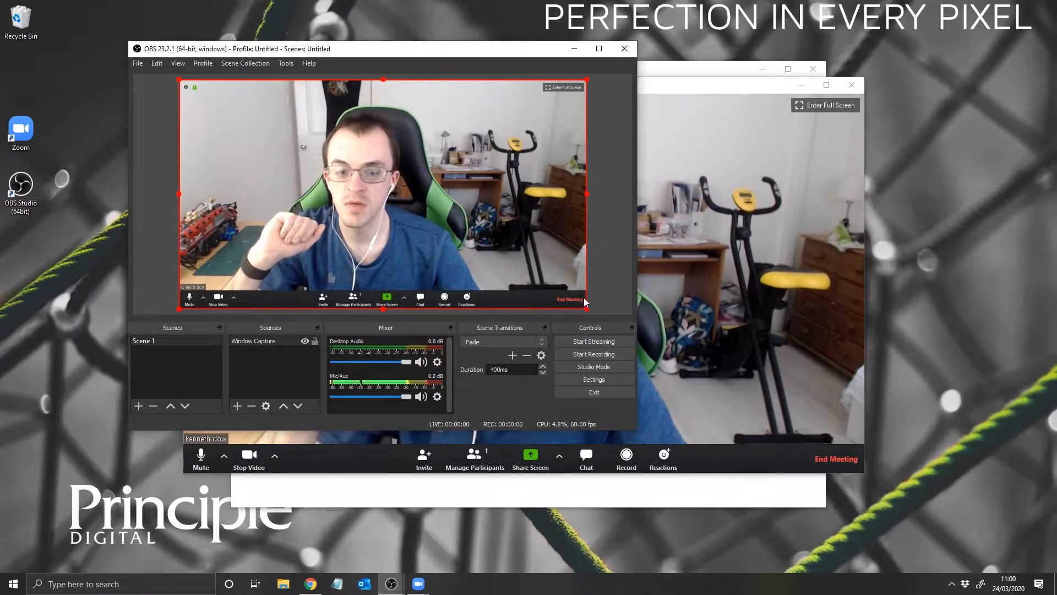
{"action": "left_click", "coordinate": [302, 370]}
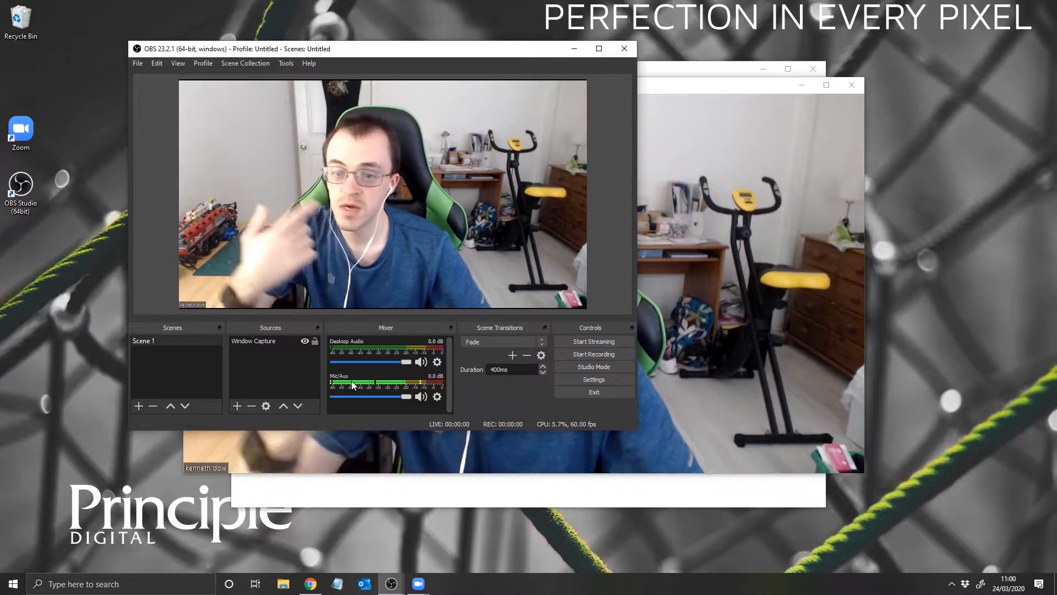
{"action": "left_click_drag", "start_coordinate": [405, 396], "coordinate": [438, 398]}
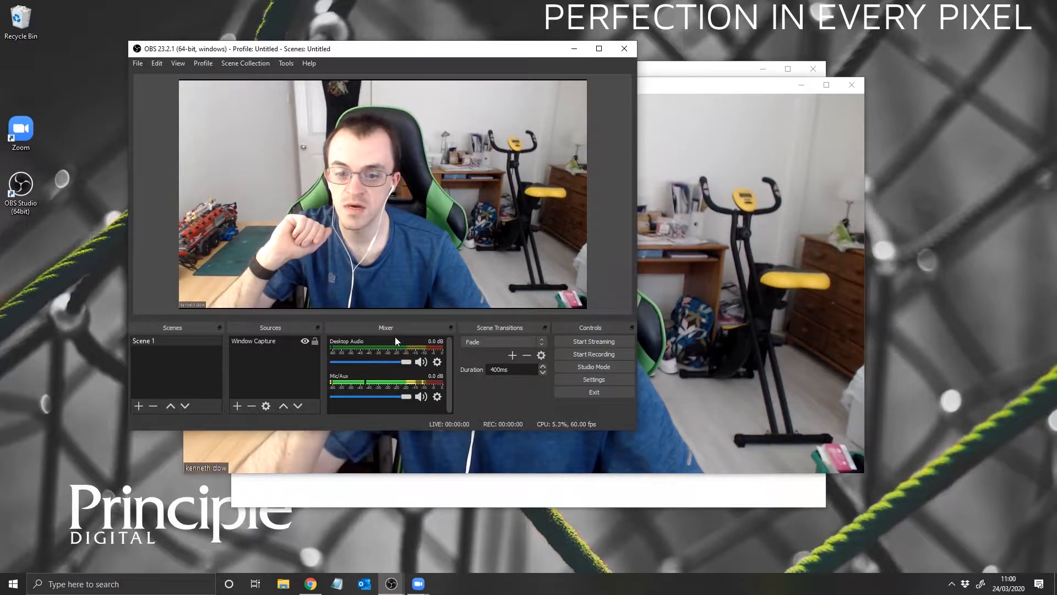
{"action": "mouse_move", "coordinate": [495, 445]}
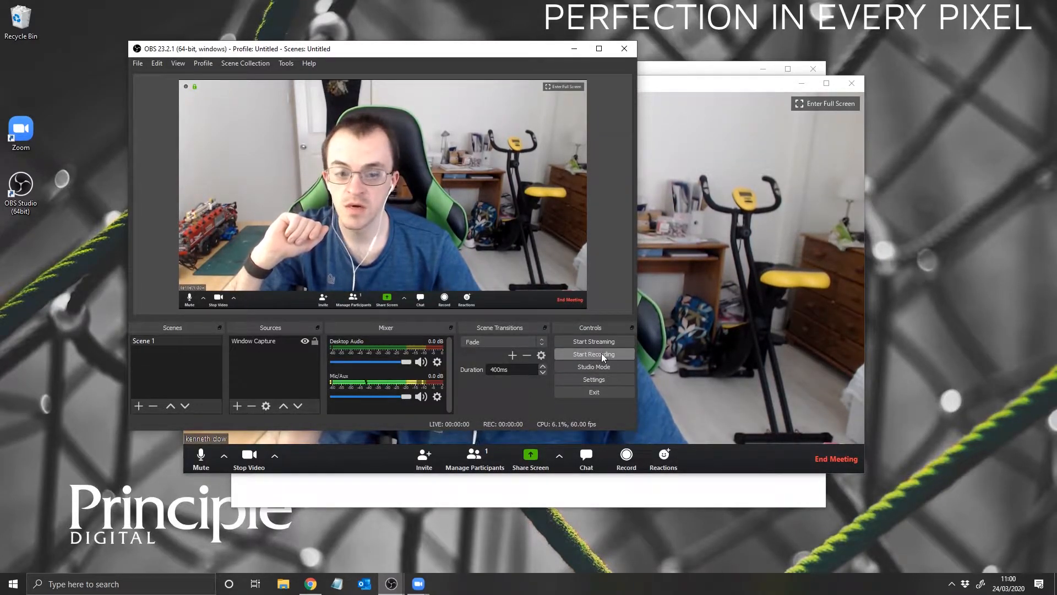
Step: Review the Output settings for streaming and recording and the General settings, and close the settings
{"action": "left_click", "coordinate": [590, 377]}
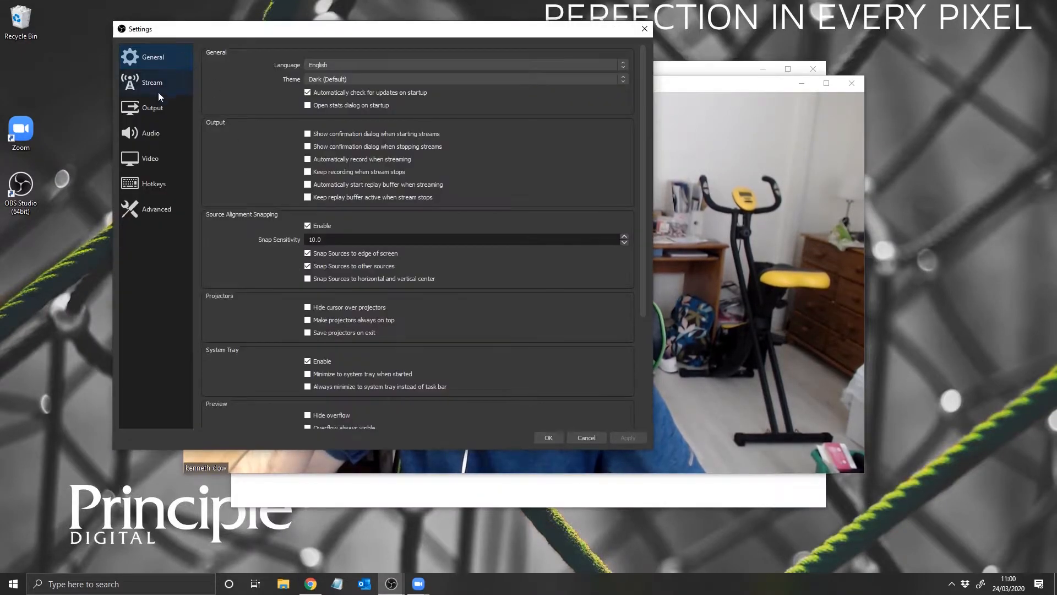
{"action": "left_click", "coordinate": [164, 108]}
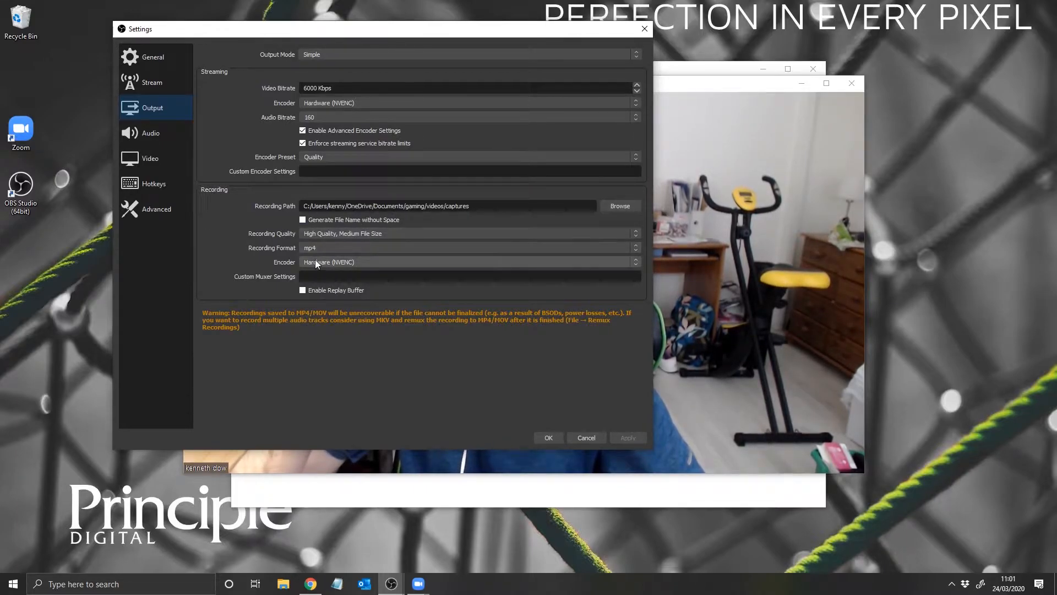
{"action": "left_click", "coordinate": [163, 57]}
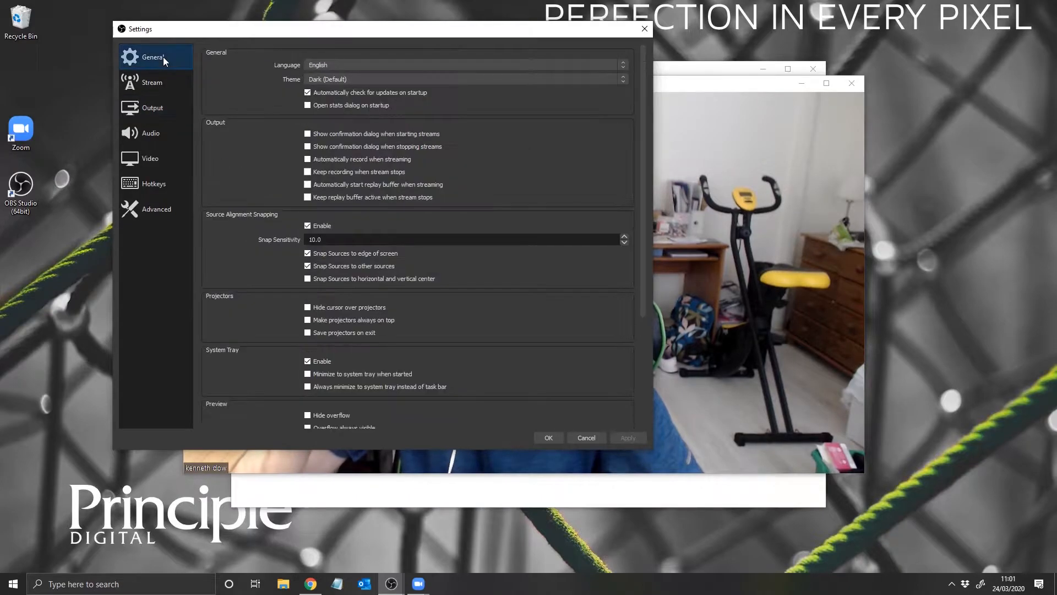
{"action": "left_click", "coordinate": [546, 437]}
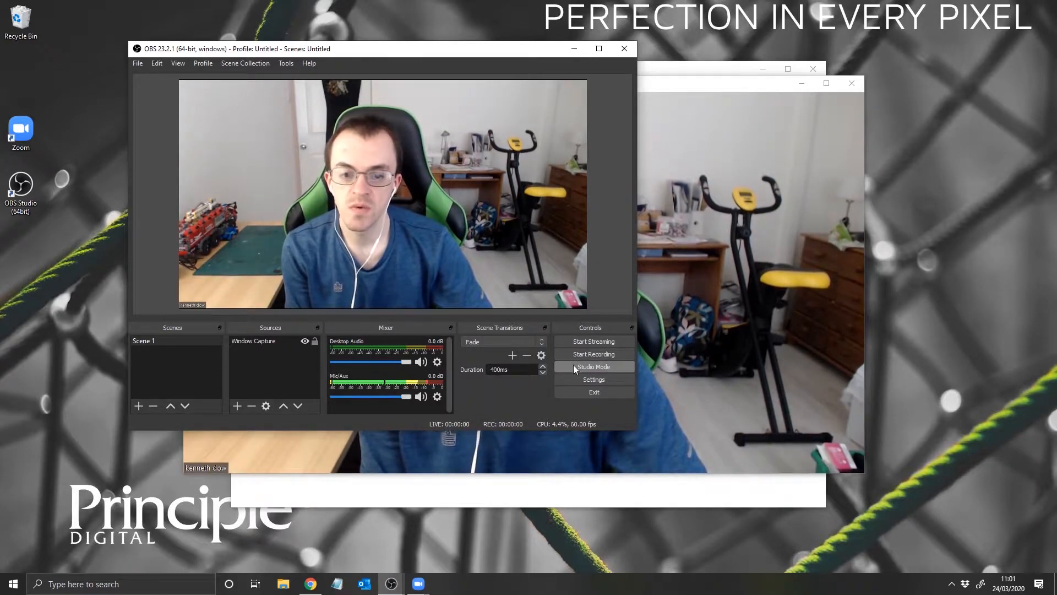
Step: Set the streaming service to Facebook Live in the Stream settings
{"action": "left_click", "coordinate": [563, 381]}
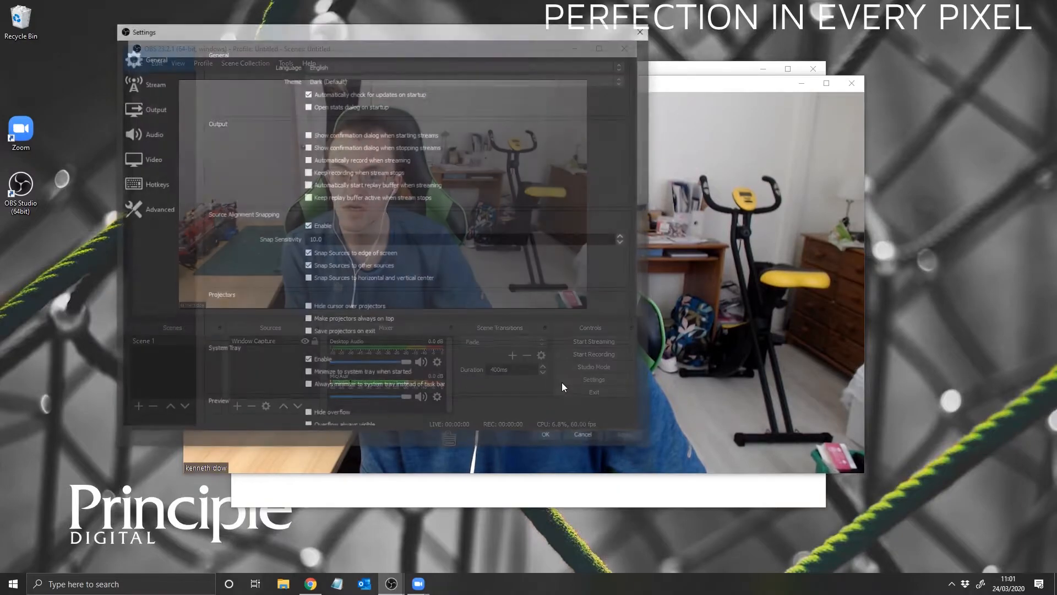
{"action": "left_click", "coordinate": [166, 83]}
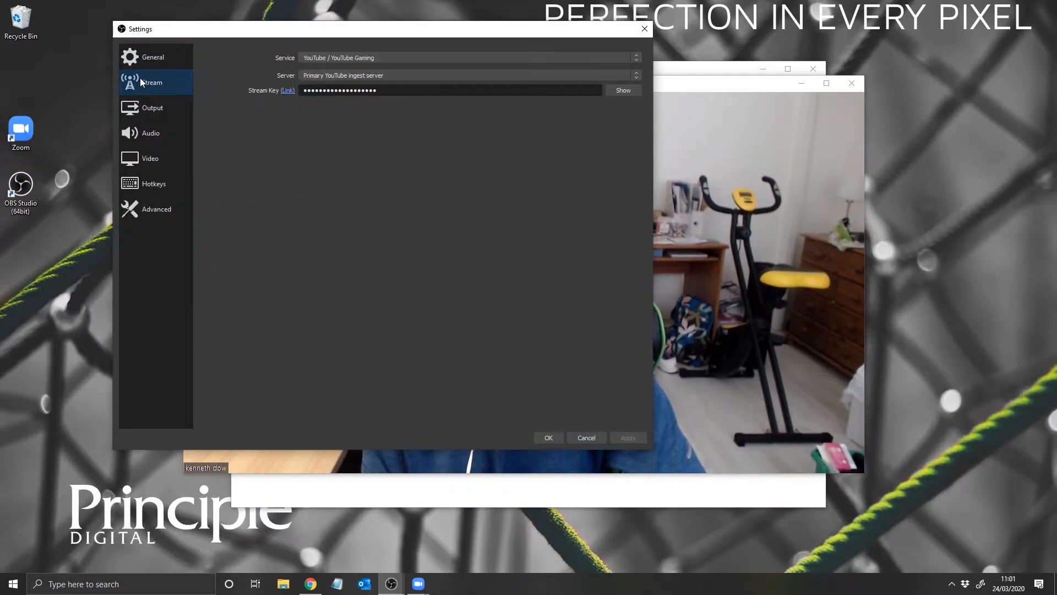
{"action": "left_click", "coordinate": [435, 58]}
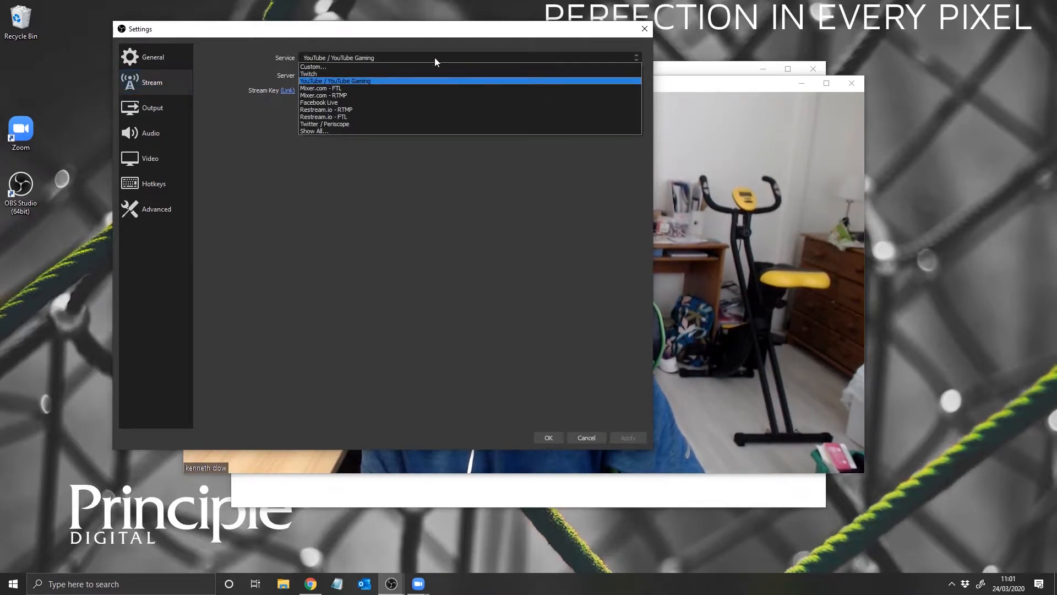
{"action": "left_click", "coordinate": [414, 103]}
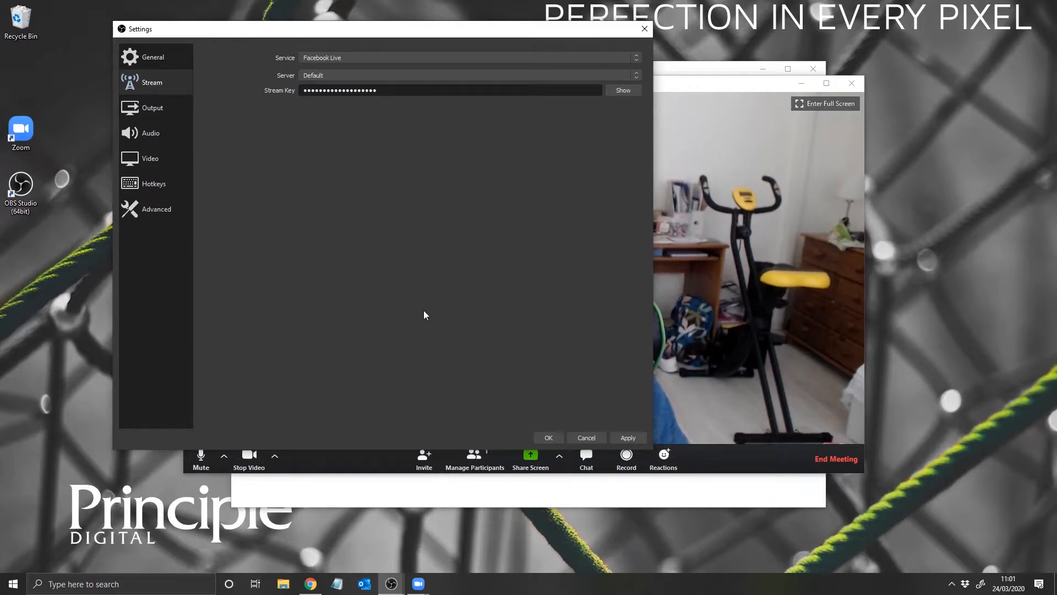
Step: Switch to Chrome and, on the Principle Digital Facebook page, open the live video setup for connecting streaming software
{"action": "left_click", "coordinate": [313, 584]}
{"action": "left_click", "coordinate": [63, 9]}
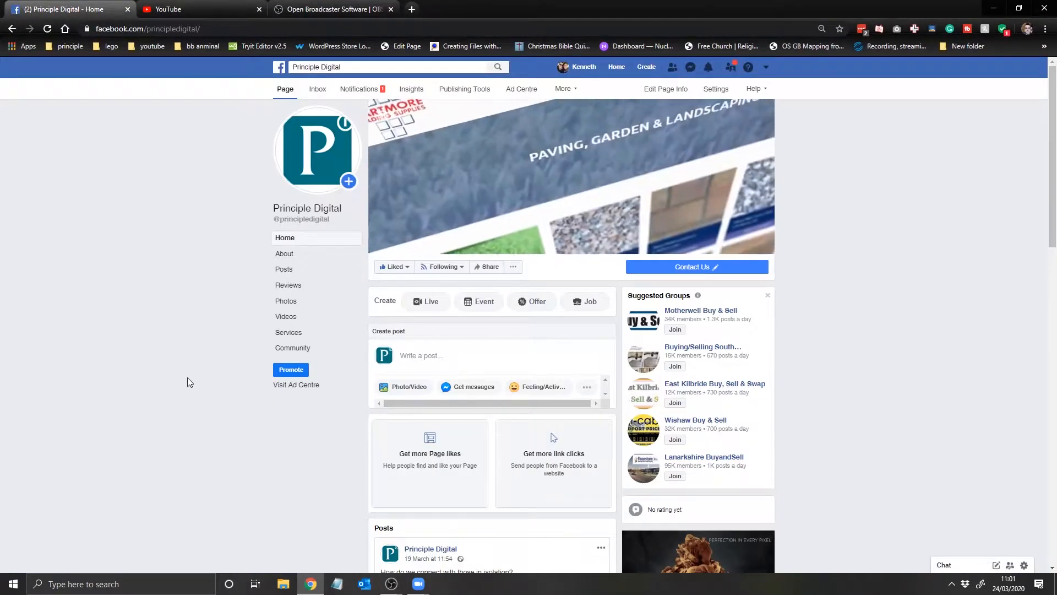
{"action": "left_click", "coordinate": [431, 304]}
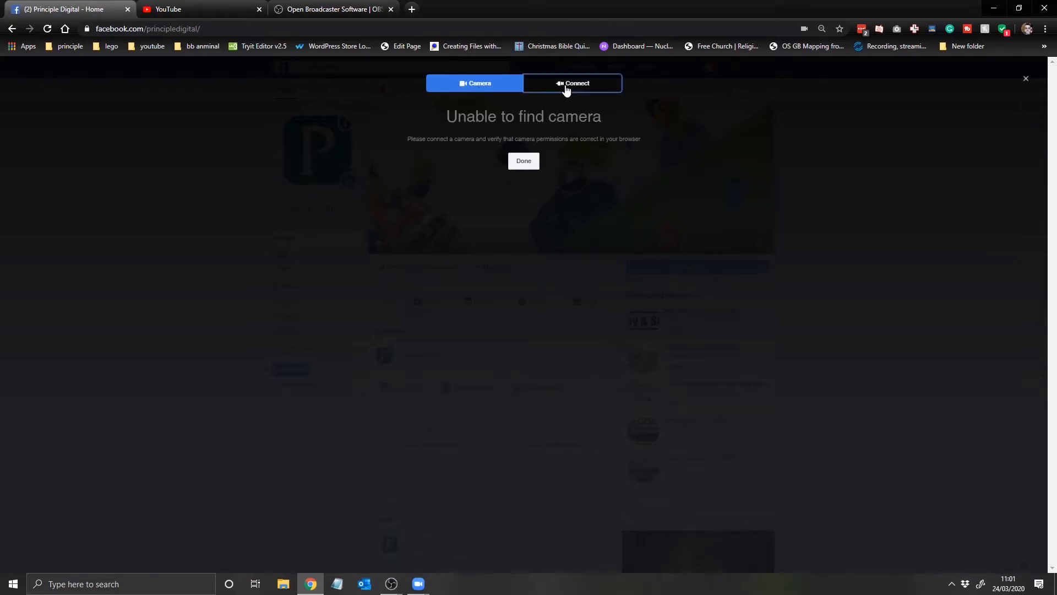
{"action": "left_click", "coordinate": [567, 87]}
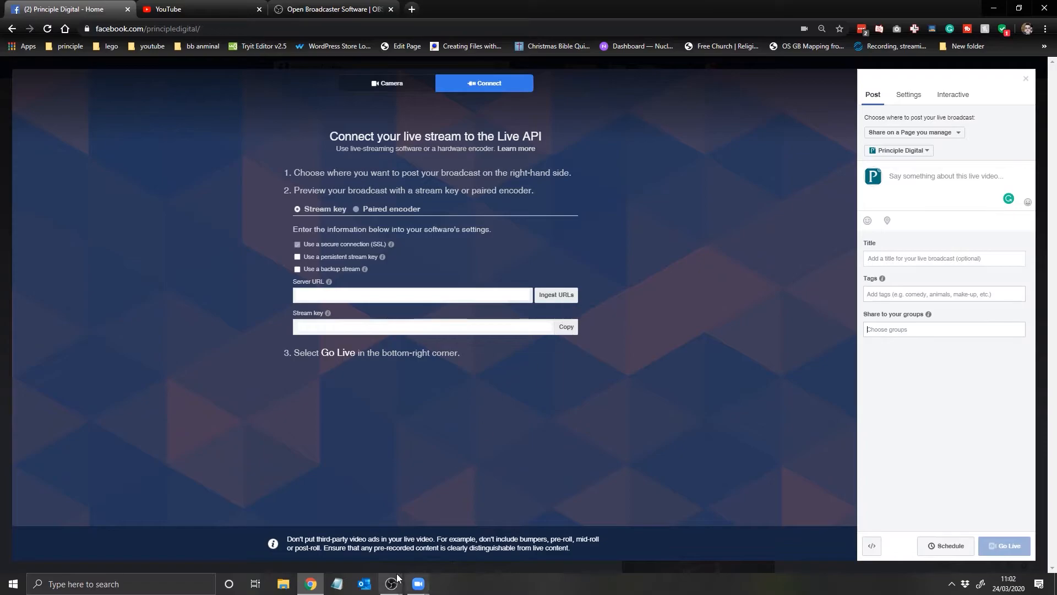
Step: Switch back to OBS, replace the stream key with the one from Facebook, and apply and save the stream settings
{"action": "mouse_move", "coordinate": [392, 583]}
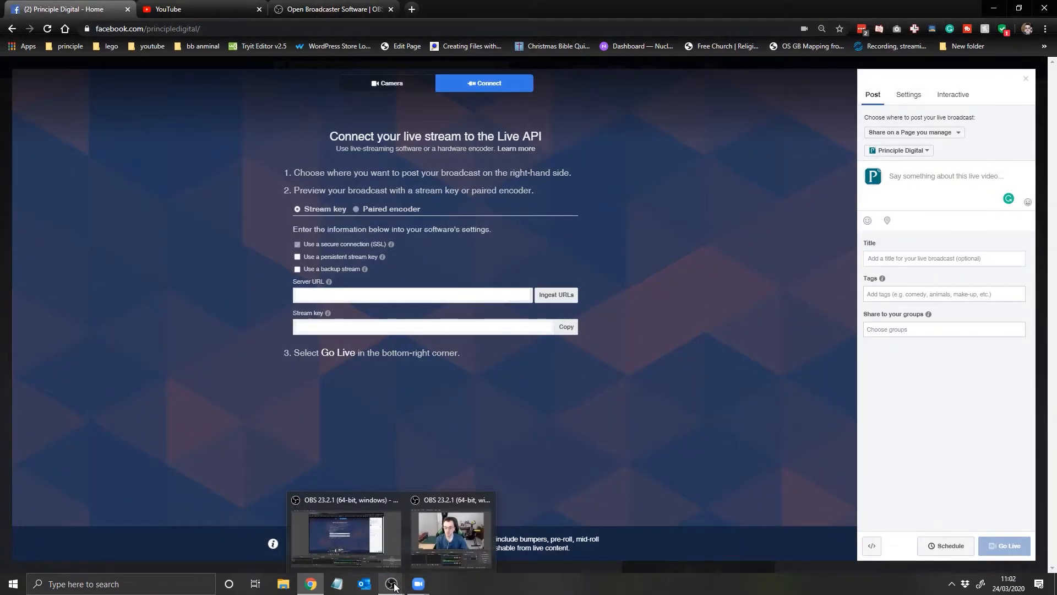
{"action": "left_click", "coordinate": [477, 527]}
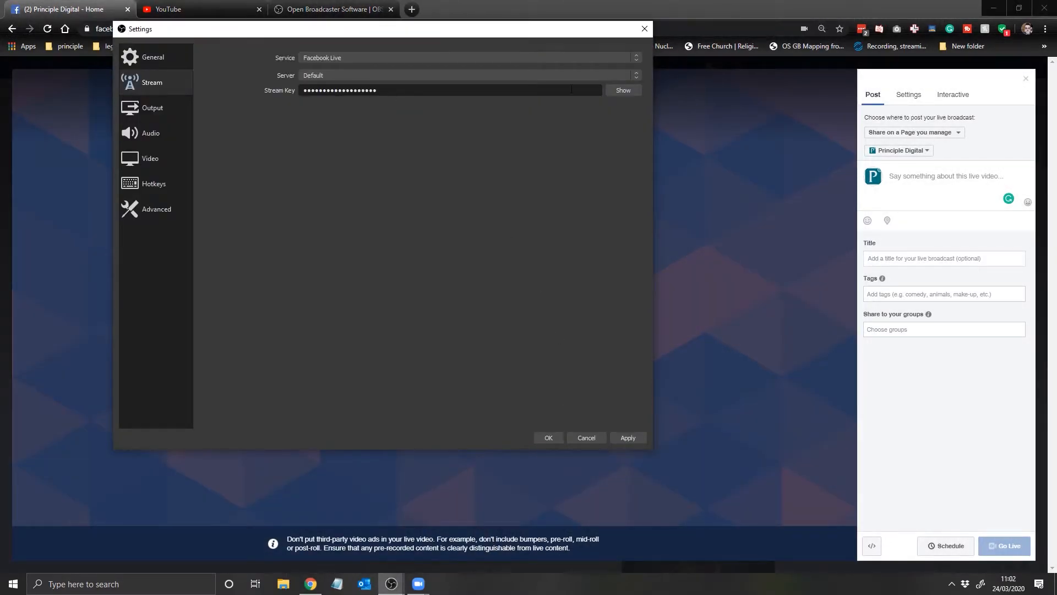
{"action": "double_click", "coordinate": [373, 90]}
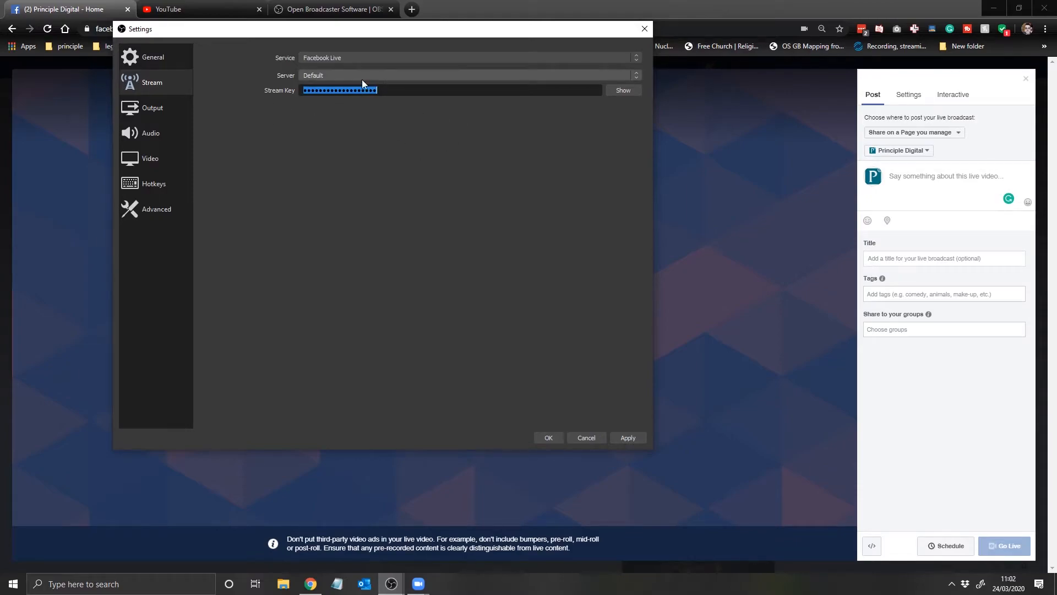
{"action": "left_click", "coordinate": [628, 438]}
{"action": "left_click", "coordinate": [549, 437]}
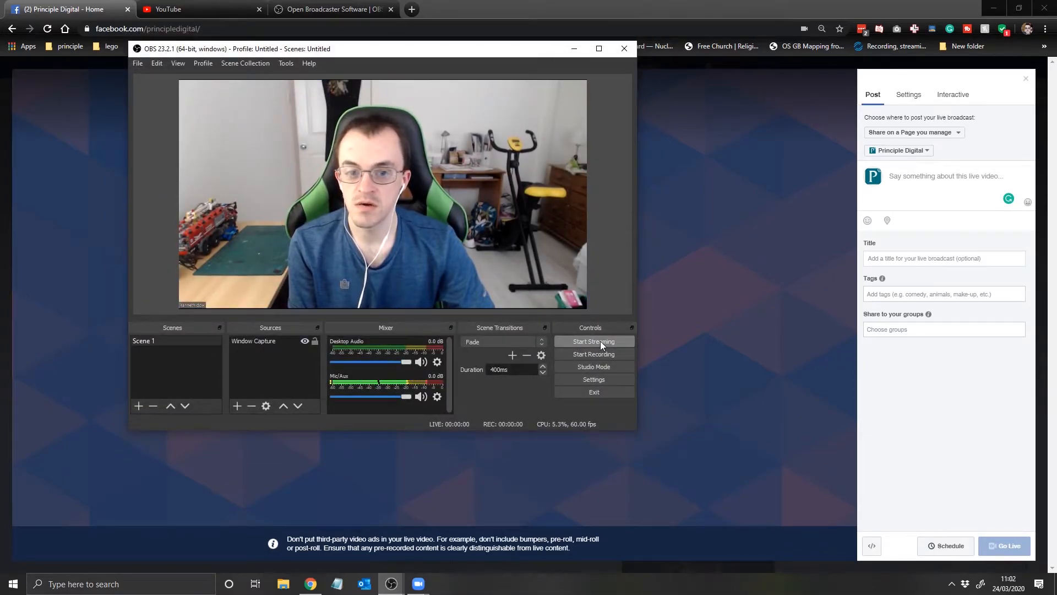
Step: Start streaming from OBS and return to the Facebook live setup page for the stream preview
{"action": "left_click", "coordinate": [735, 219]}
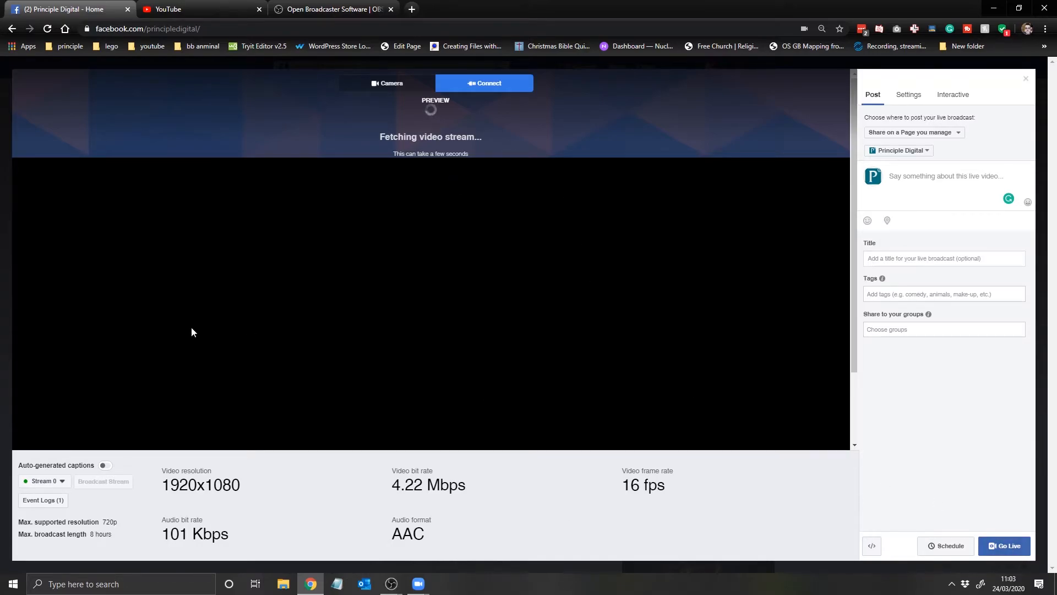
Step: Switch to OBS, stop the Facebook stream, and return to the Facebook live setup page
{"action": "left_click", "coordinate": [391, 584]}
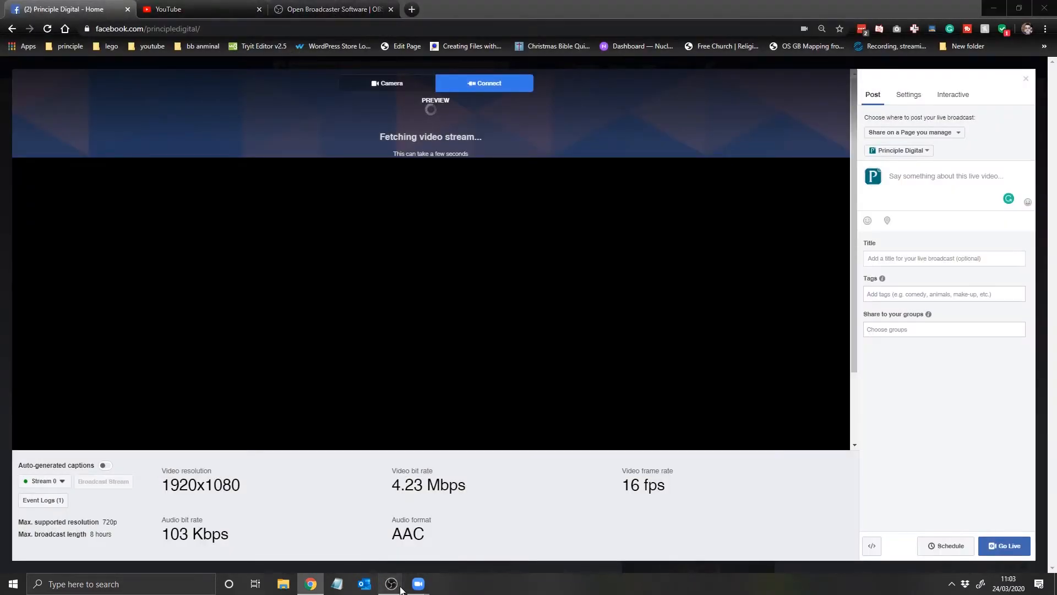
{"action": "left_click", "coordinate": [400, 587]}
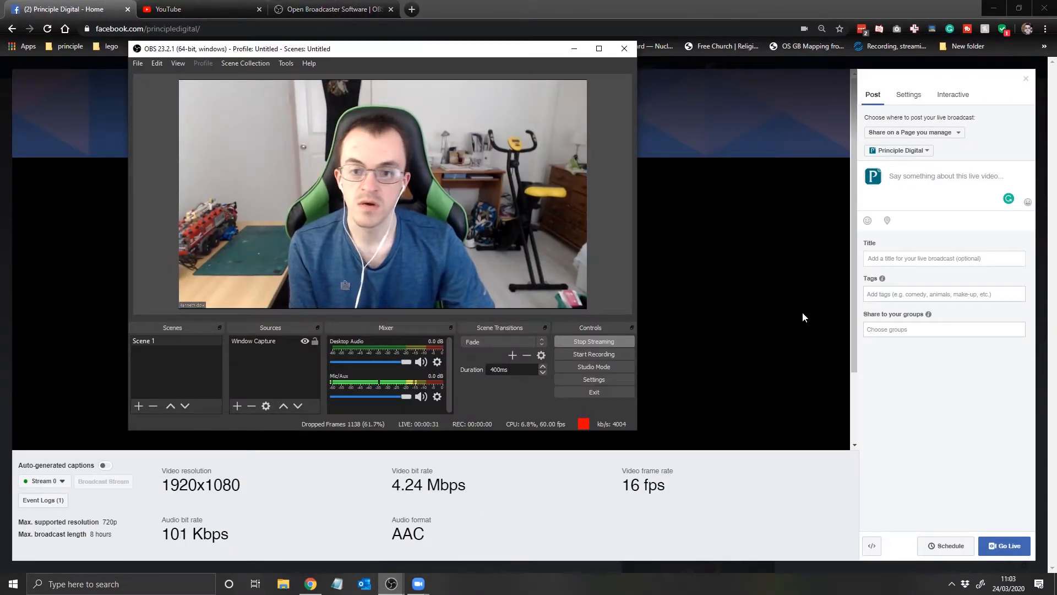
{"action": "left_click", "coordinate": [606, 339]}
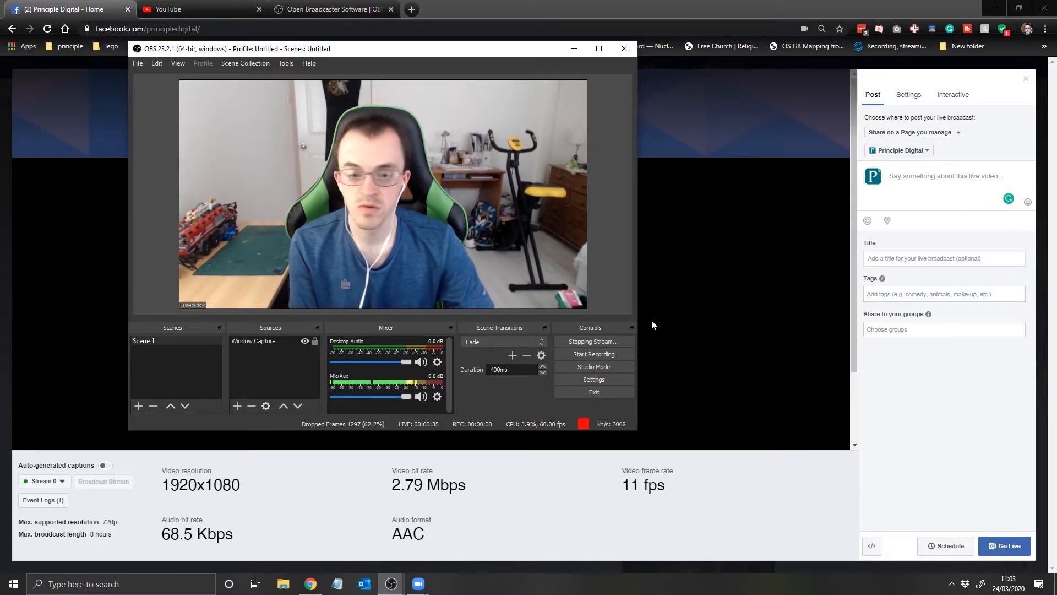
{"action": "left_click", "coordinate": [642, 347]}
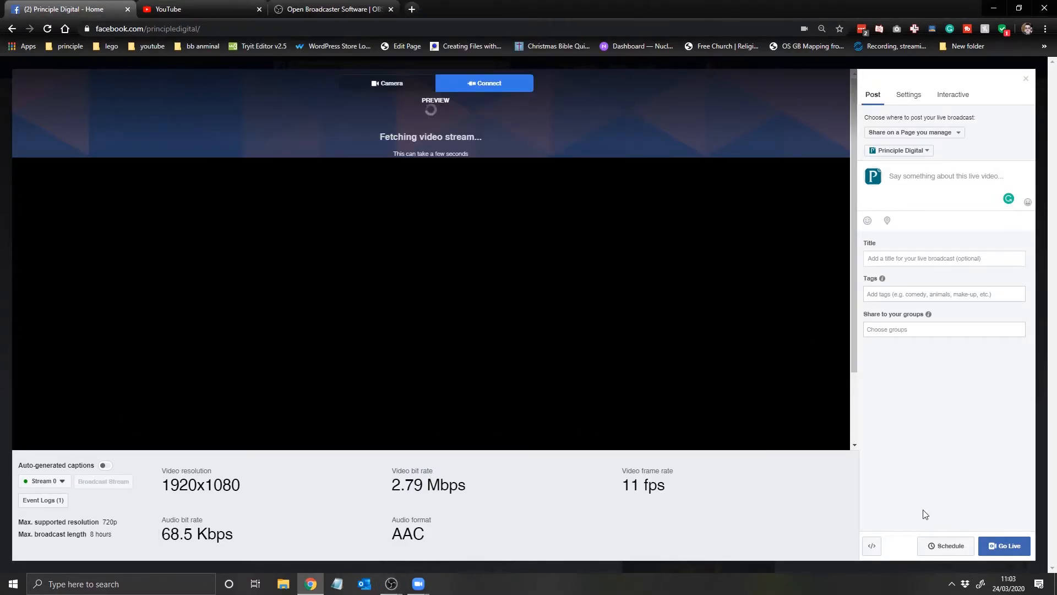
Step: Open the scheduling options for the Facebook live video, check the start date choice, and enter "test" as the announcement post description
{"action": "left_click", "coordinate": [948, 546]}
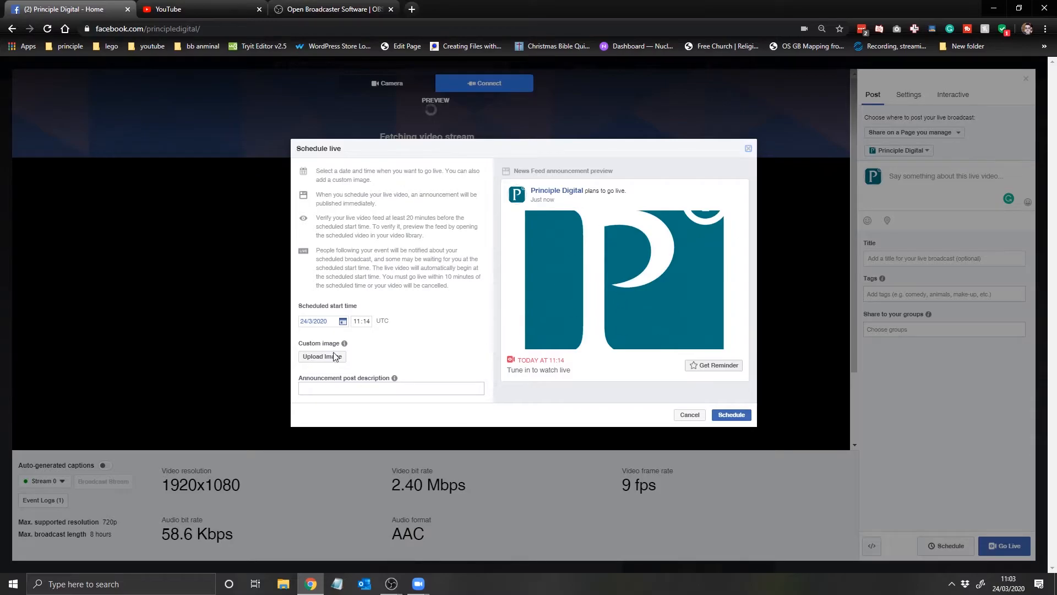
{"action": "left_click", "coordinate": [332, 330]}
{"action": "left_click", "coordinate": [388, 310]}
{"action": "left_click", "coordinate": [354, 387]}
{"action": "type", "text": "test"}
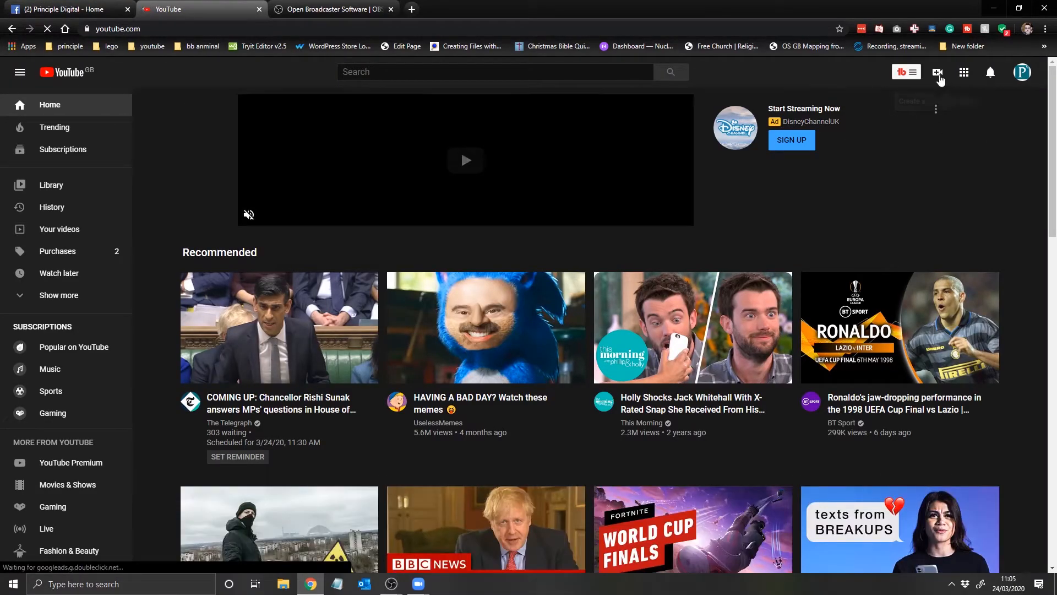
Step: Open YouTube's live streaming page and bring up the new stream form for streaming software
{"action": "left_click", "coordinate": [939, 74]}
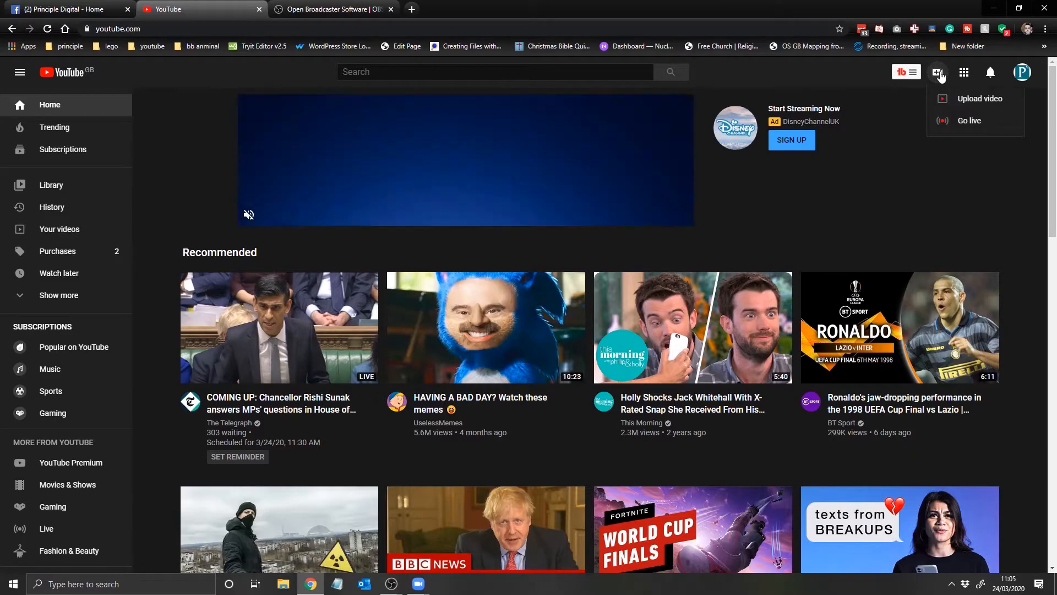
{"action": "left_click", "coordinate": [953, 121]}
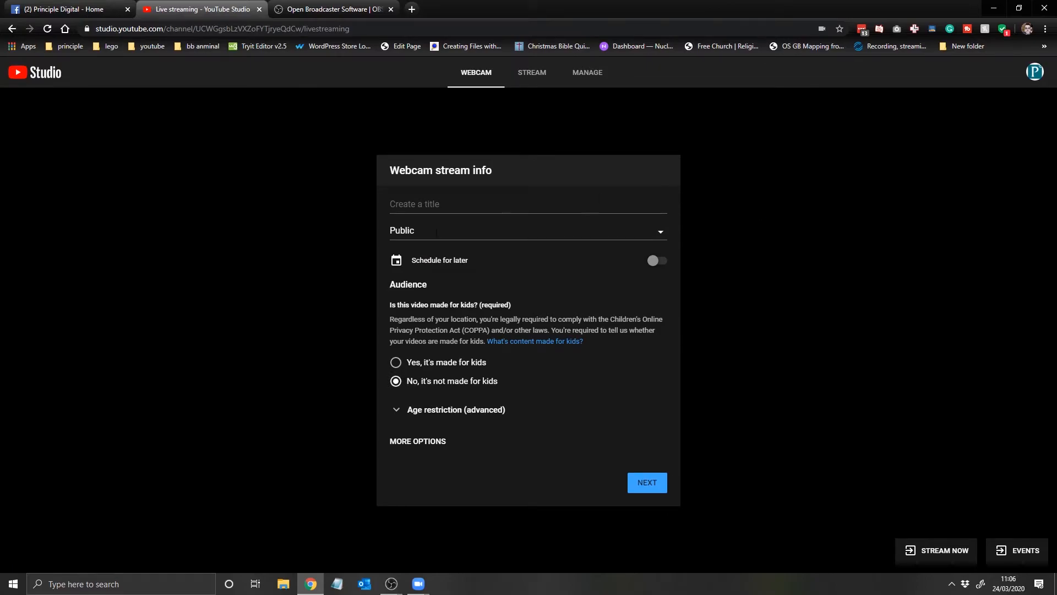
{"action": "left_click", "coordinate": [531, 81]}
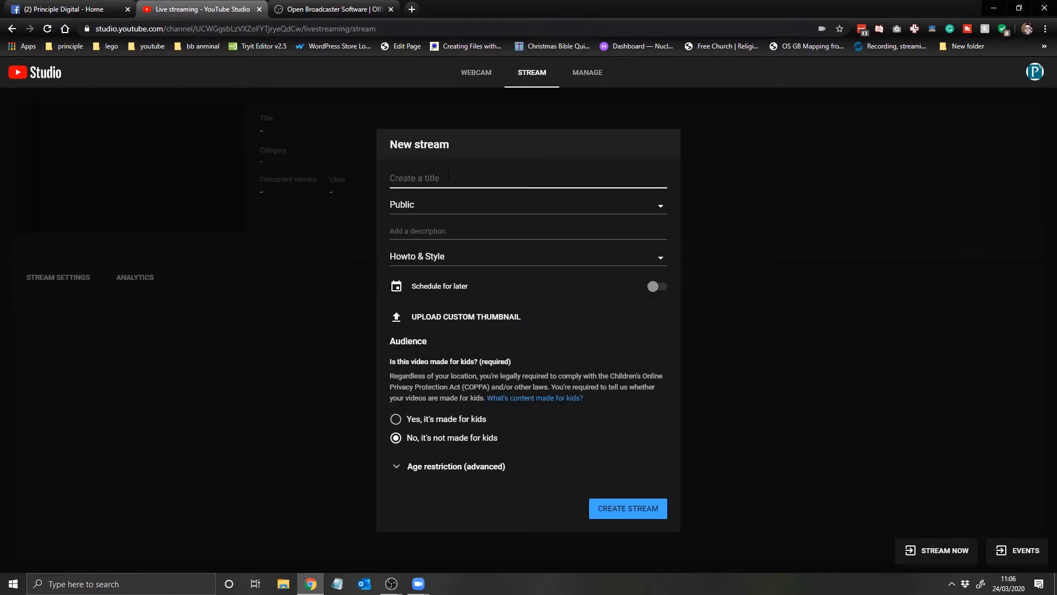
Step: Enter "test" as the new stream's title and description, and set its visibility to Private
{"action": "type", "text": "t"}
{"action": "left_click", "coordinate": [455, 240]}
{"action": "type", "text": "te"}
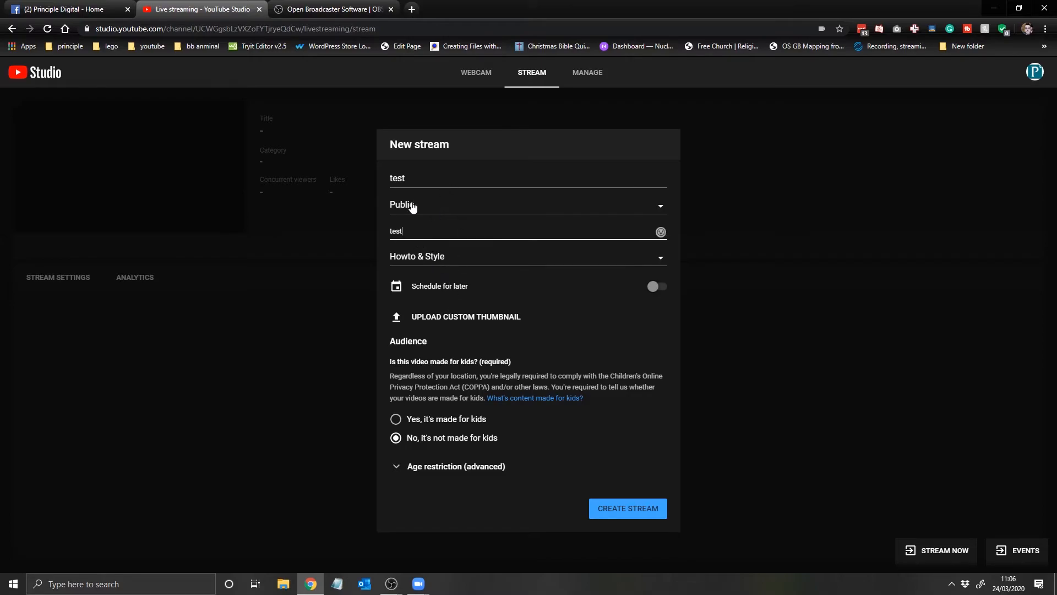
{"action": "left_click", "coordinate": [409, 211]}
{"action": "left_click", "coordinate": [459, 280]}
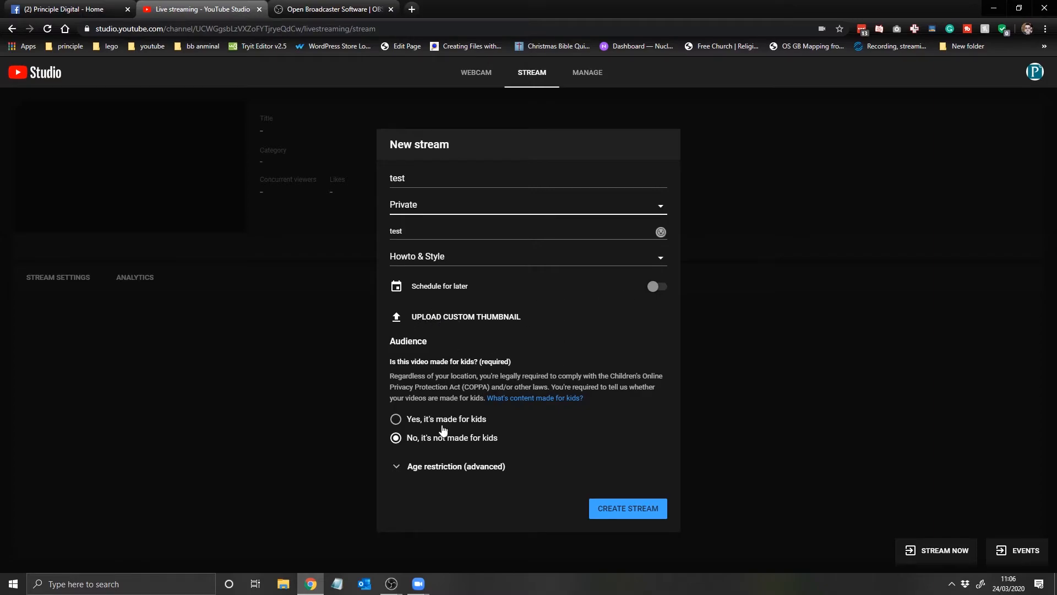
Step: Enable scheduling for the stream briefly, turn it off again, and create the stream
{"action": "left_click", "coordinate": [657, 286]}
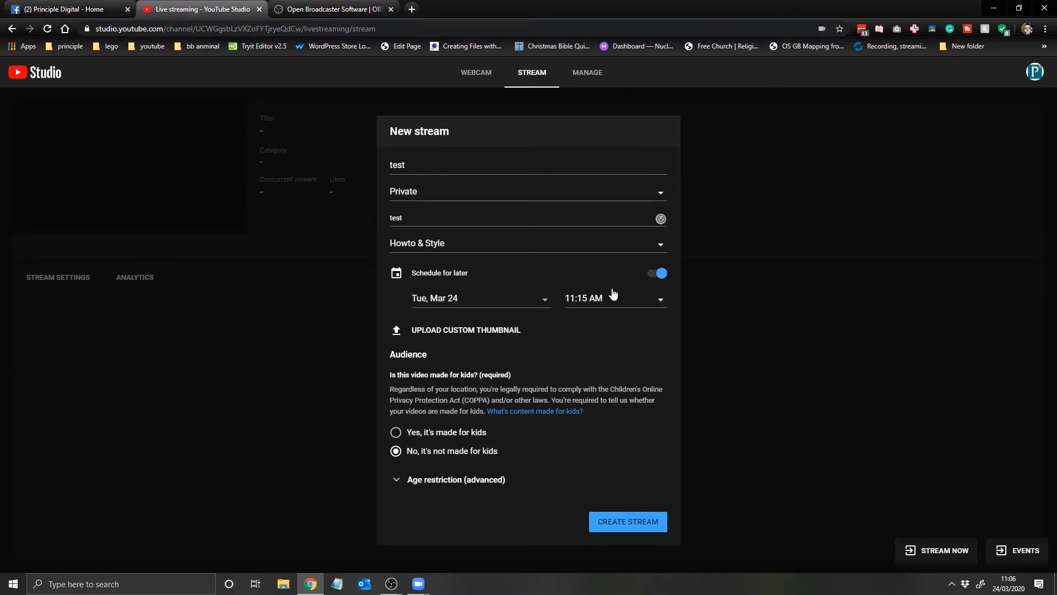
{"action": "left_click", "coordinate": [661, 273]}
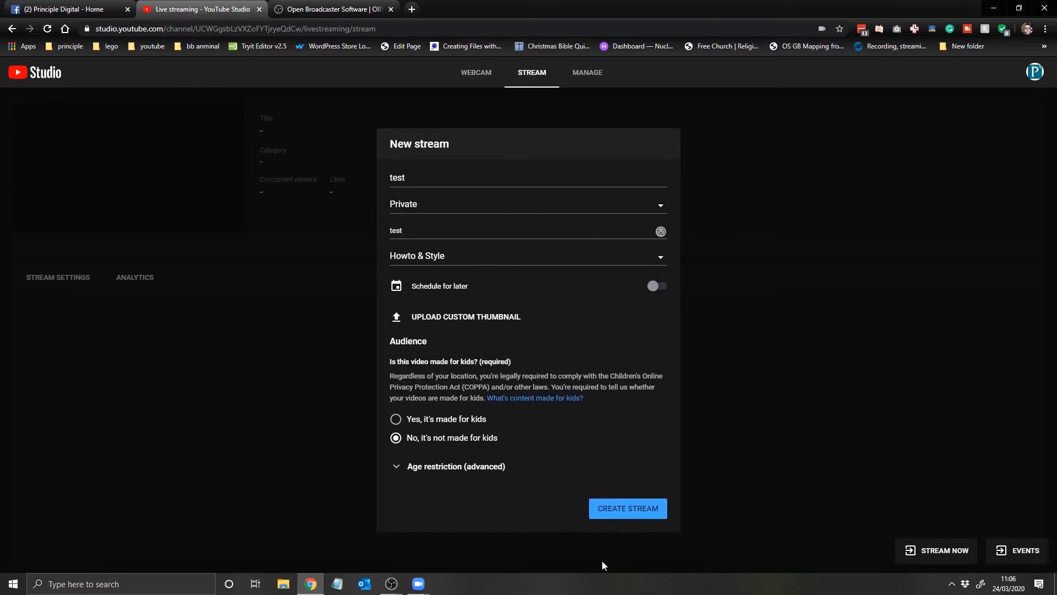
{"action": "left_click", "coordinate": [632, 507]}
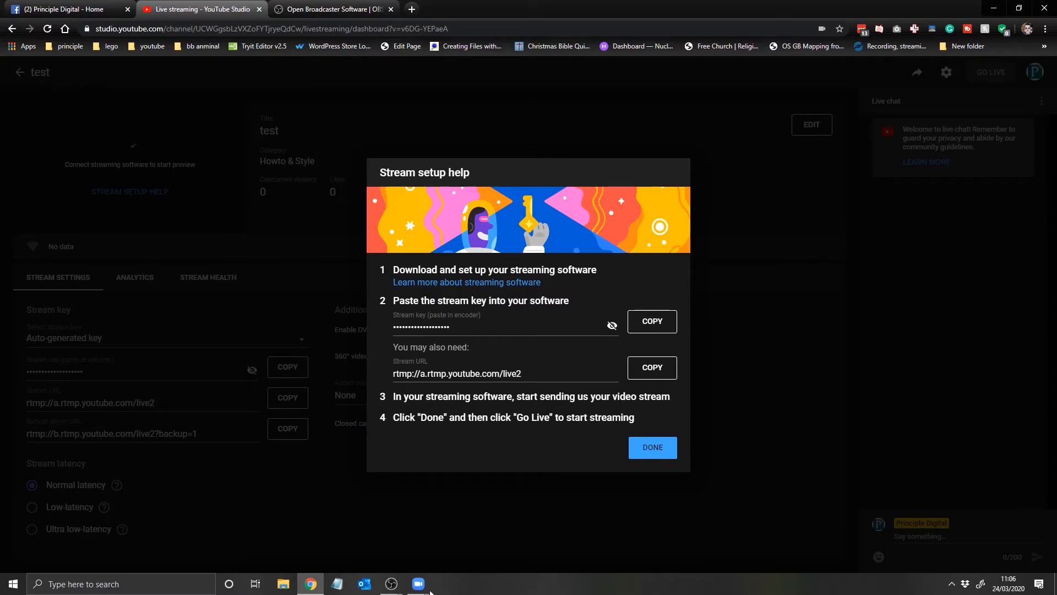
Step: Switch to OBS and set the streaming service to YouTube / YouTube Gaming in the Stream settings
{"action": "left_click", "coordinate": [391, 583]}
{"action": "left_click", "coordinate": [448, 547]}
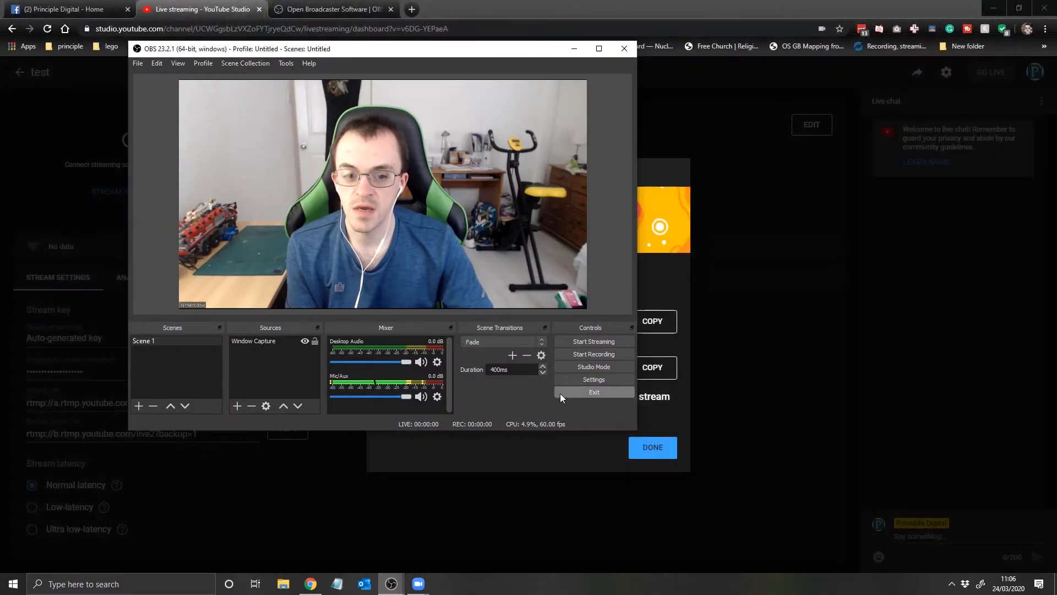
{"action": "left_click", "coordinate": [599, 381]}
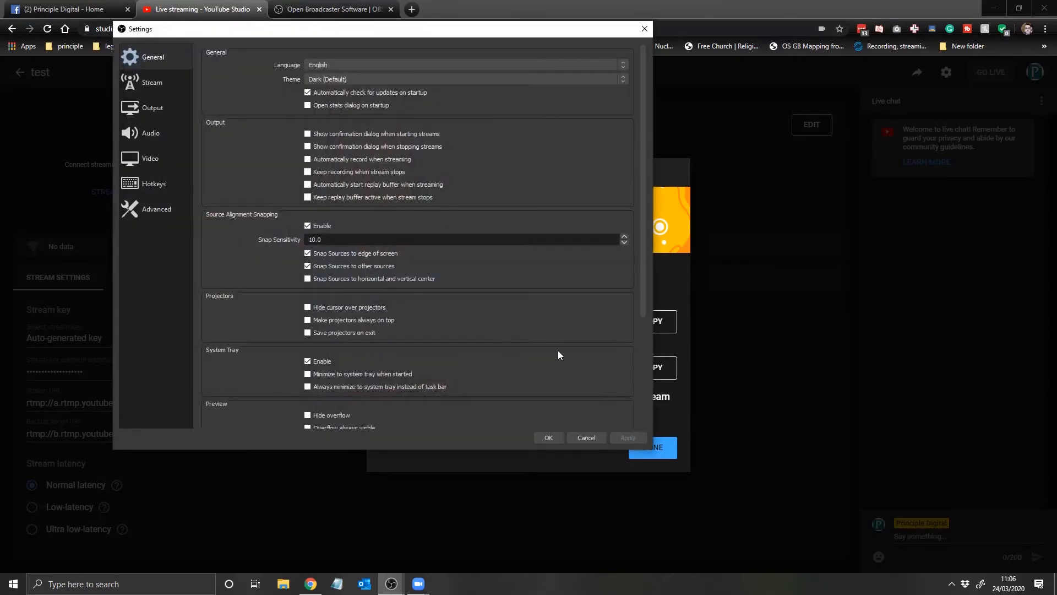
{"action": "left_click", "coordinate": [151, 82]}
{"action": "left_click", "coordinate": [415, 59]}
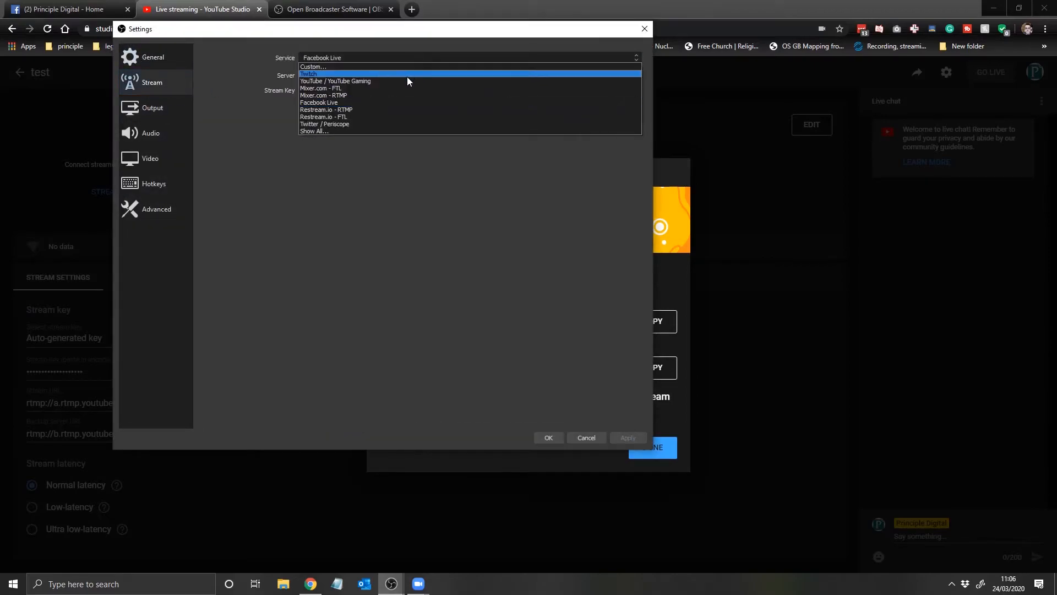
{"action": "left_click", "coordinate": [406, 76]}
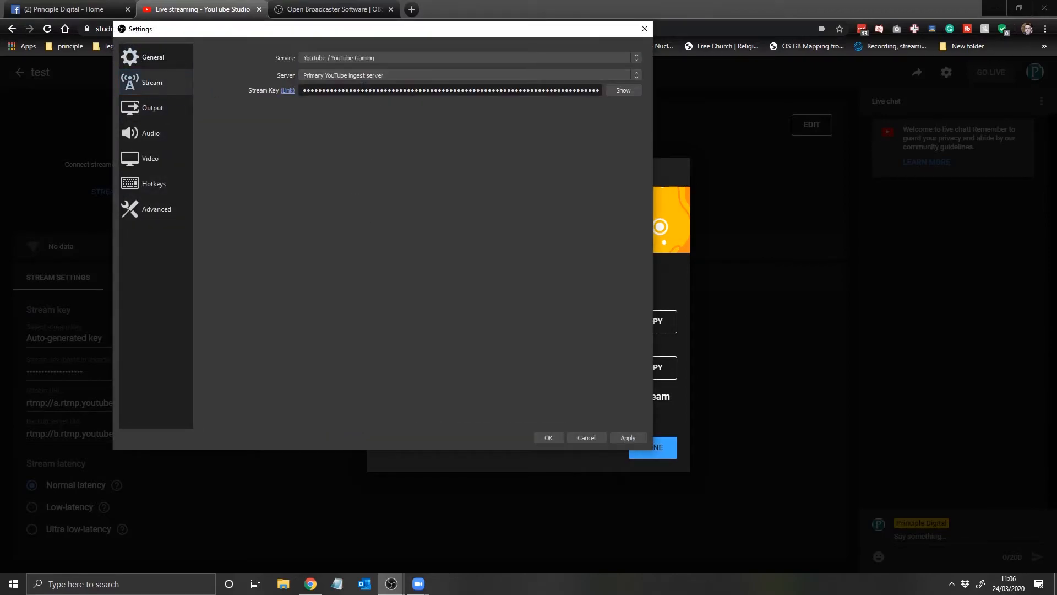
Step: Close the stream setup help in YouTube, then switch back to OBS and apply and save the stream settings
{"action": "left_click", "coordinate": [675, 269]}
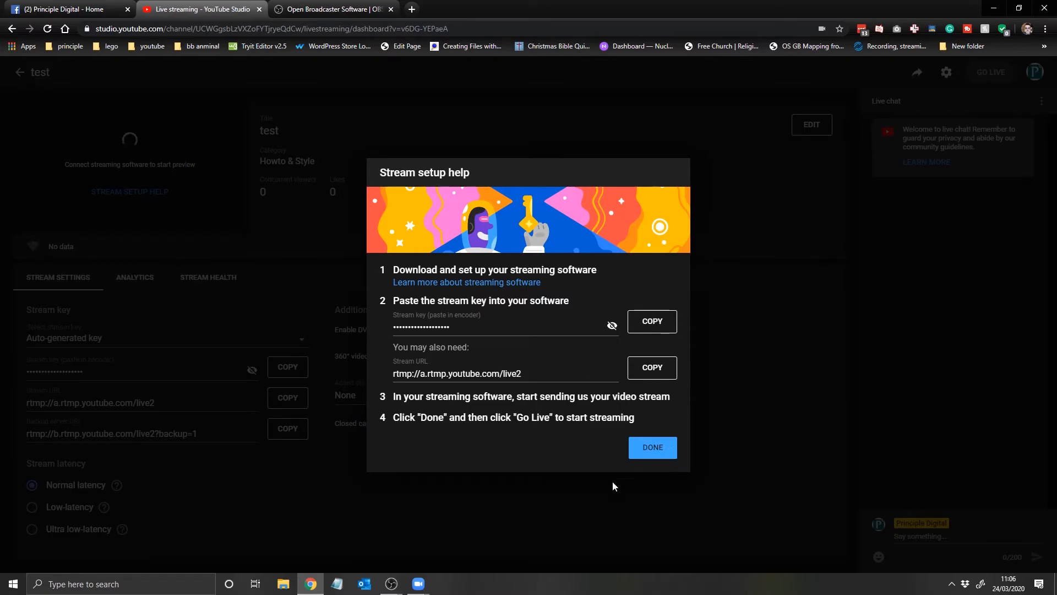
{"action": "left_click", "coordinate": [654, 448]}
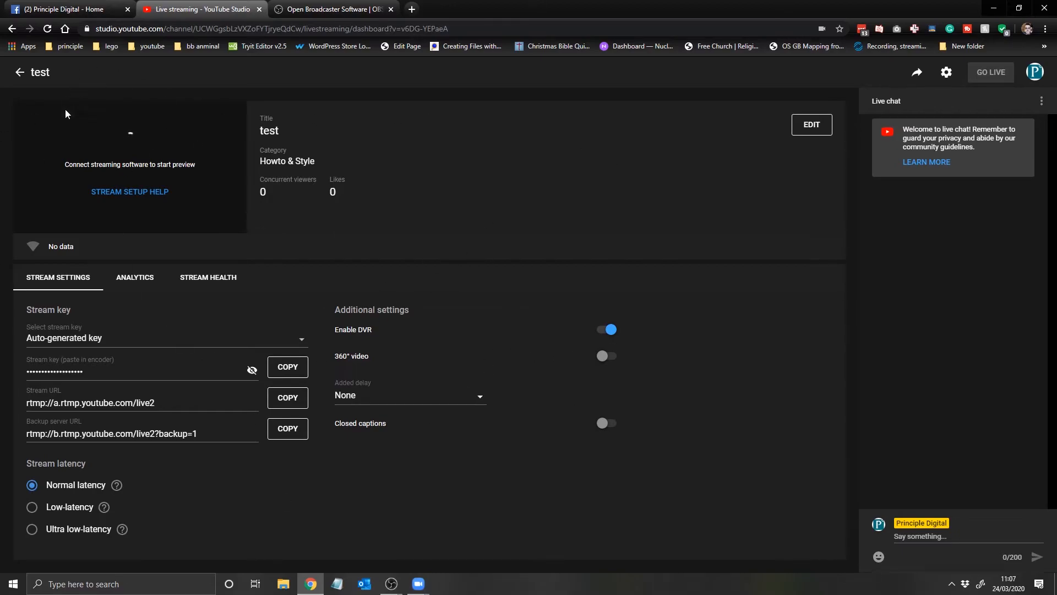
{"action": "left_click", "coordinate": [391, 584]}
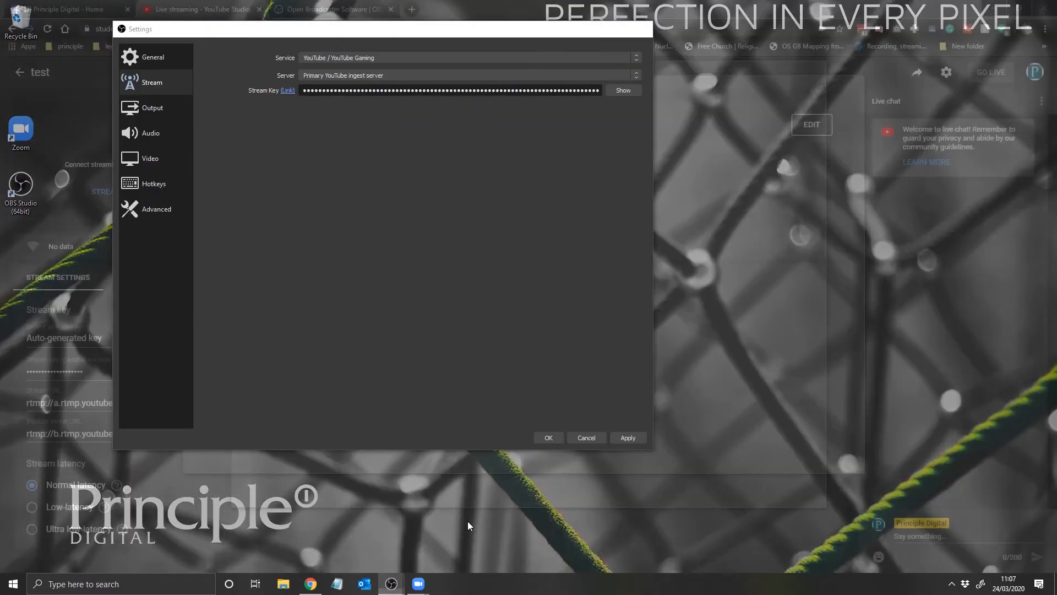
{"action": "left_click", "coordinate": [471, 527]}
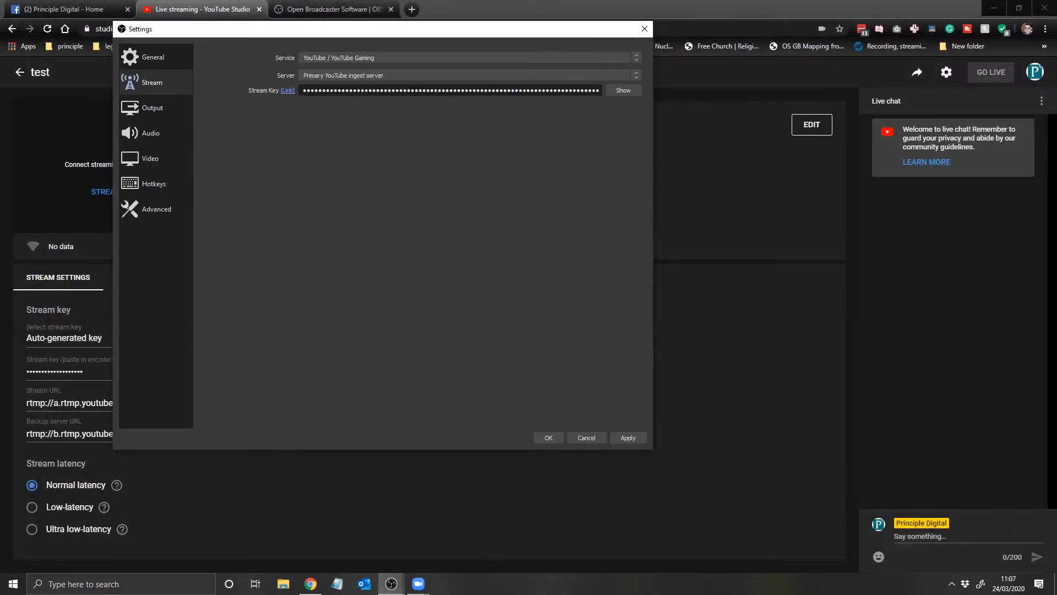
{"action": "left_click", "coordinate": [628, 437]}
{"action": "left_click", "coordinate": [547, 437]}
Step: Start streaming from OBS and return to the YouTube stream dashboard for the preview
{"action": "left_click", "coordinate": [736, 345]}
{"action": "key", "text": "alt+Tab"}
{"action": "left_click", "coordinate": [454, 262]}
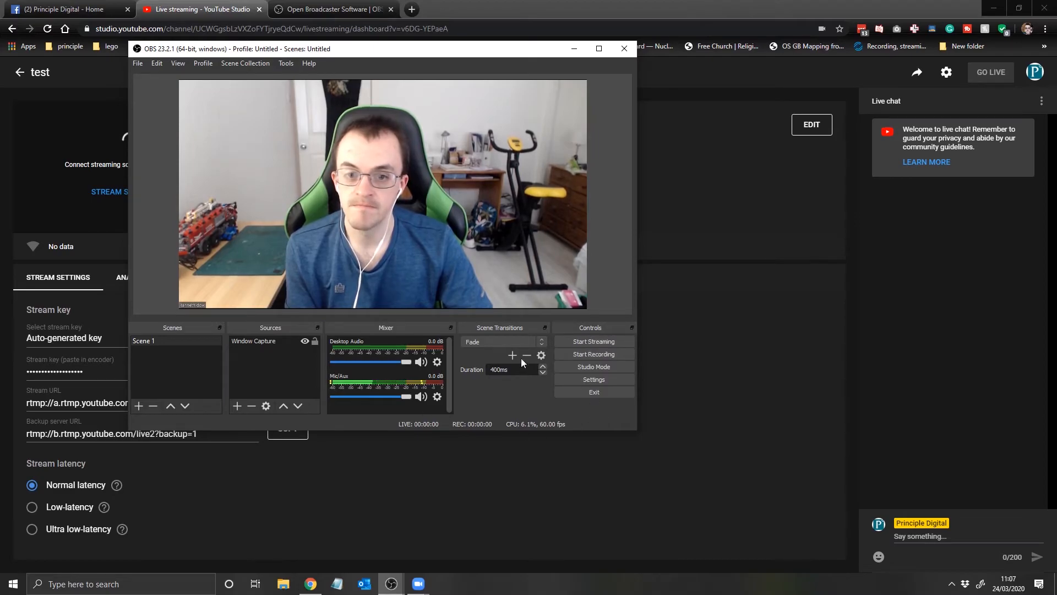
{"action": "left_click", "coordinate": [757, 353]}
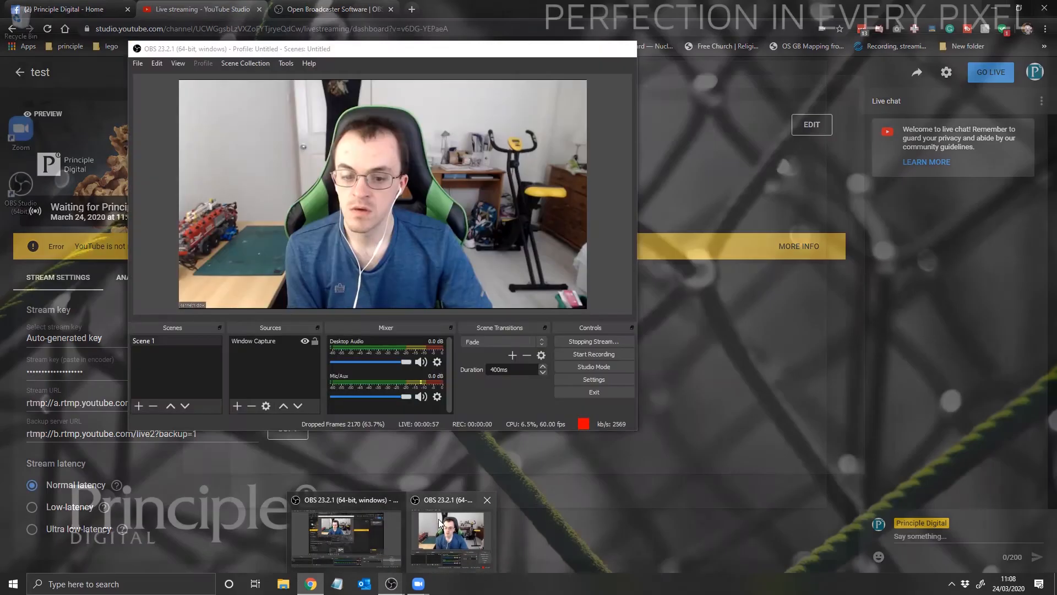
Step: Stop streaming in OBS, return to YouTube, and leave the test stream's dashboard for the list of managed streams
{"action": "left_click", "coordinate": [347, 530]}
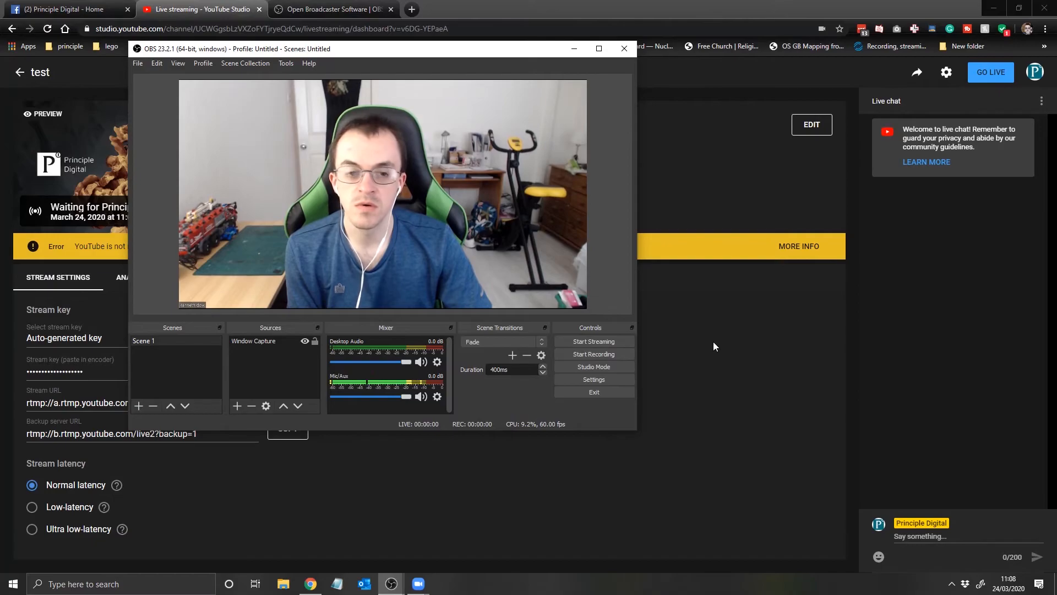
{"action": "left_click", "coordinate": [738, 337]}
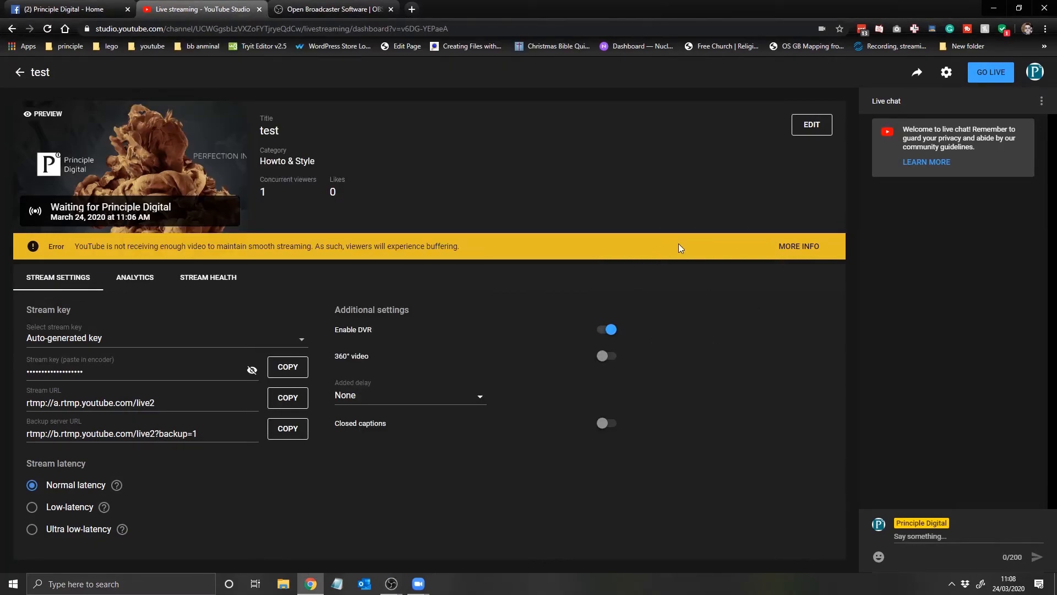
{"action": "left_click", "coordinate": [19, 72]}
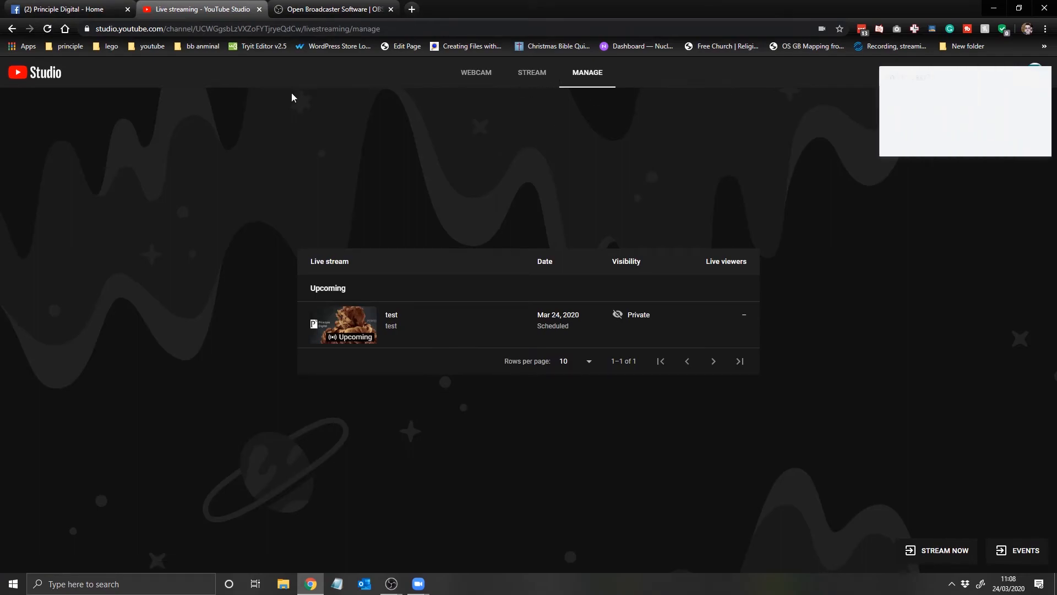
Step: Go back to the YouTube home page and open the channel dashboard in YouTube Studio
{"action": "left_click", "coordinate": [963, 143]}
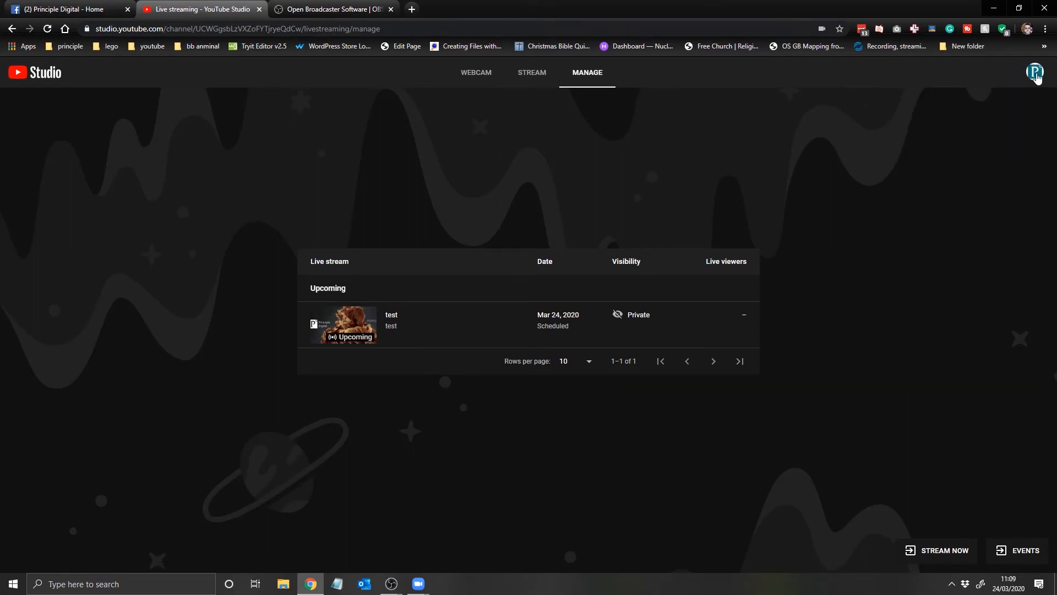
{"action": "left_click", "coordinate": [1035, 72]}
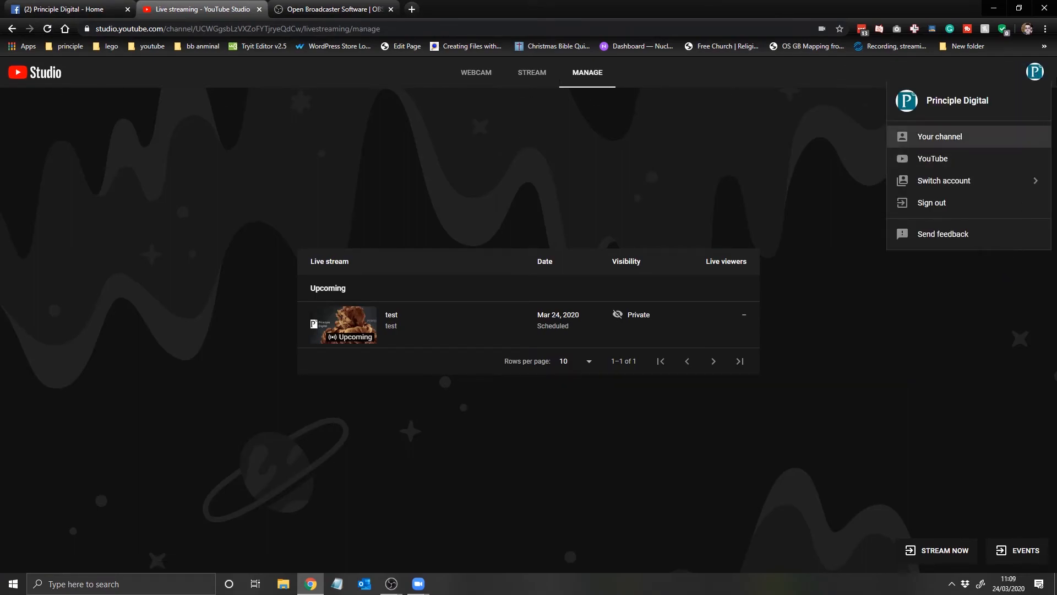
{"action": "left_click", "coordinate": [962, 160]}
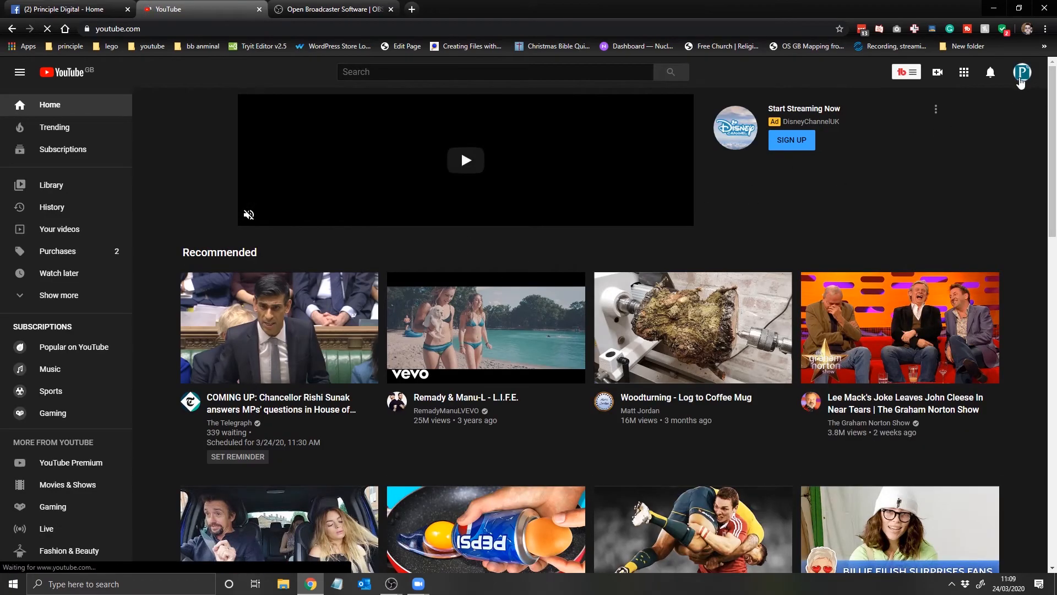
{"action": "left_click", "coordinate": [1023, 72]}
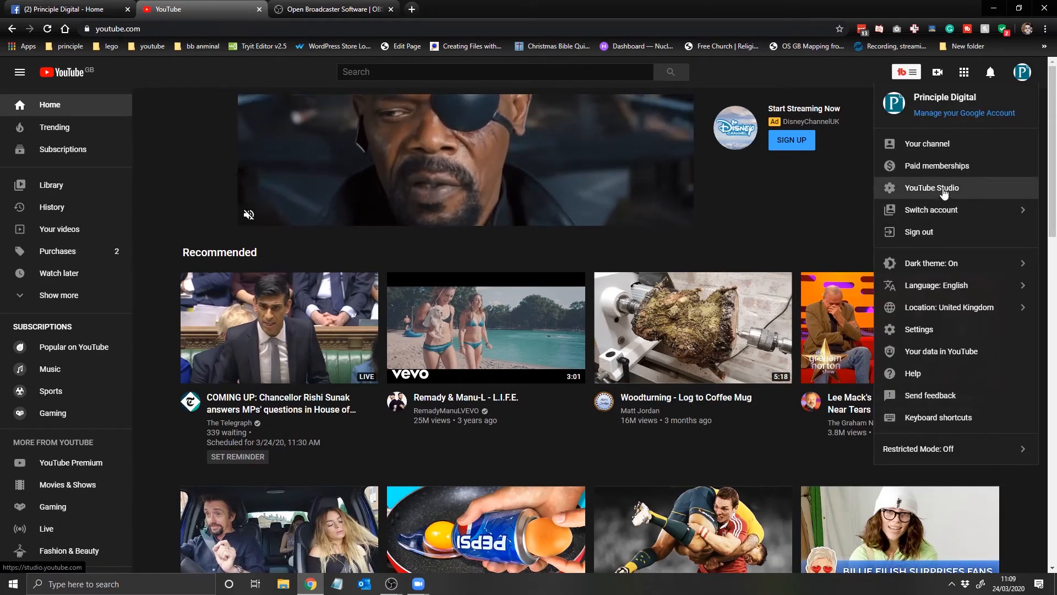
{"action": "left_click", "coordinate": [931, 188]}
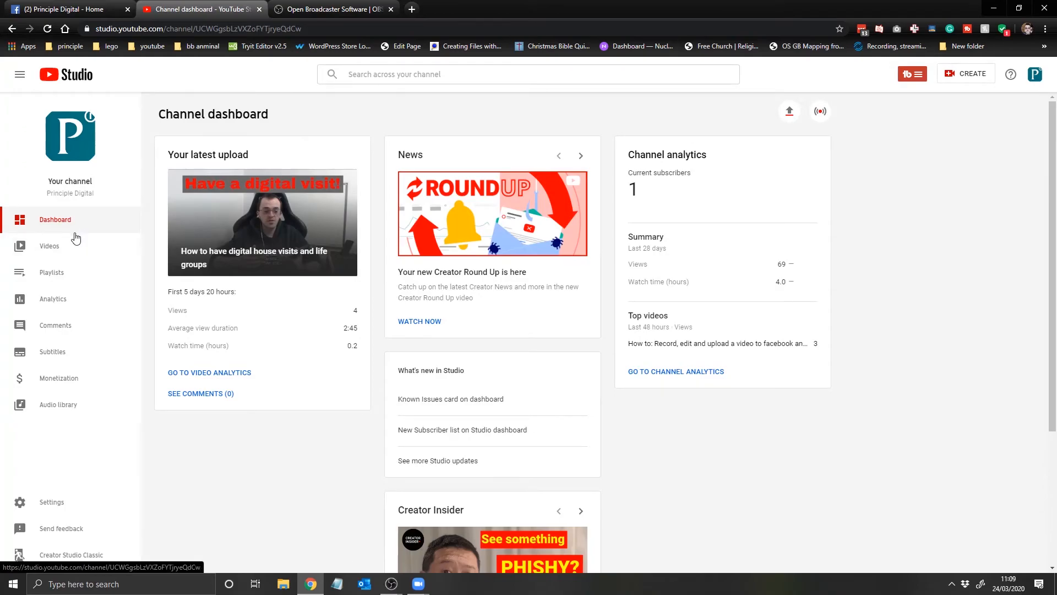
Step: Find the upcoming test stream among the channel's live videos, view its details, and return to the list
{"action": "left_click", "coordinate": [64, 251]}
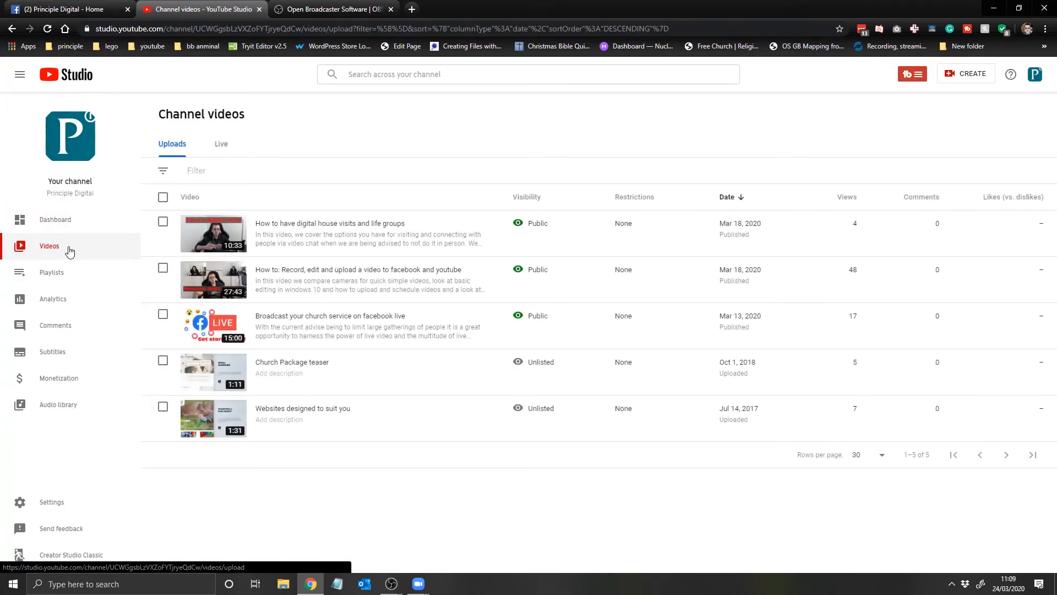
{"action": "left_click", "coordinate": [221, 168]}
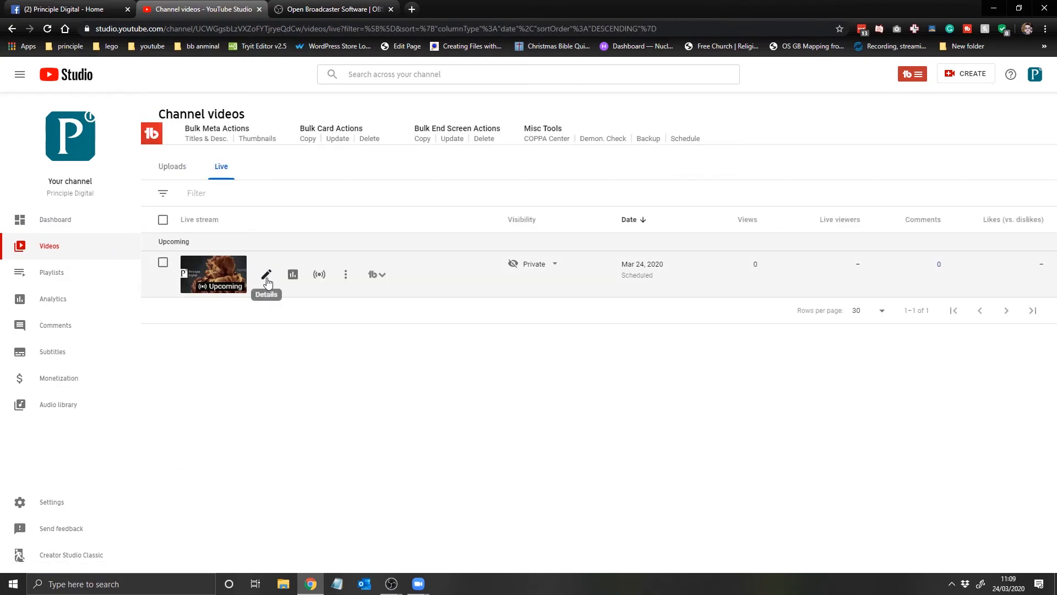
{"action": "left_click", "coordinate": [266, 278]}
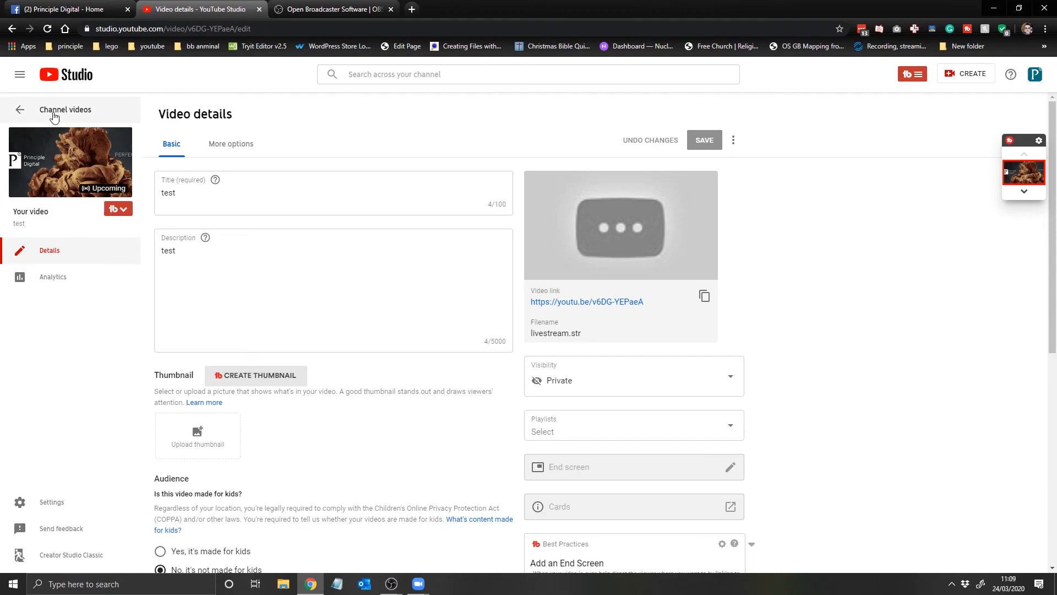
{"action": "left_click", "coordinate": [21, 109]}
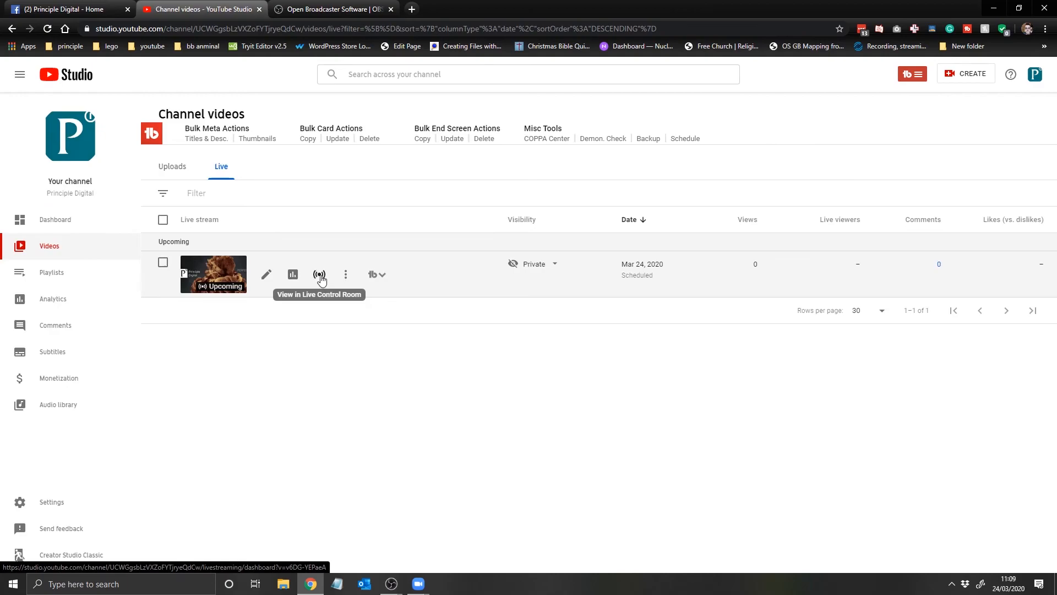
Step: Open the test stream in the Live Control Room, close the setup help, and switch to OBS
{"action": "left_click", "coordinate": [320, 275]}
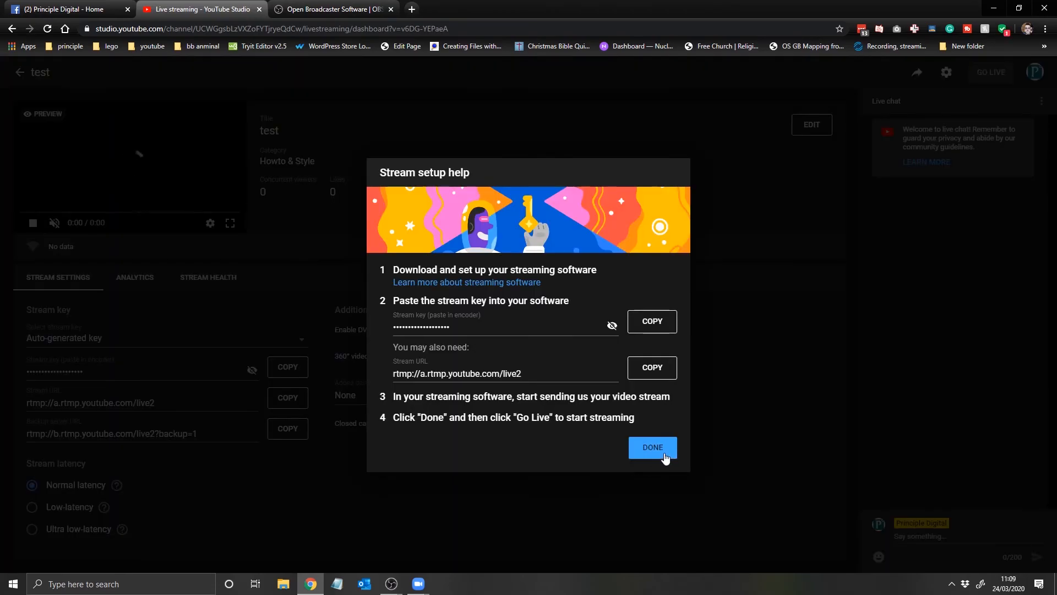
{"action": "left_click", "coordinate": [666, 457]}
{"action": "mouse_move", "coordinate": [392, 583]}
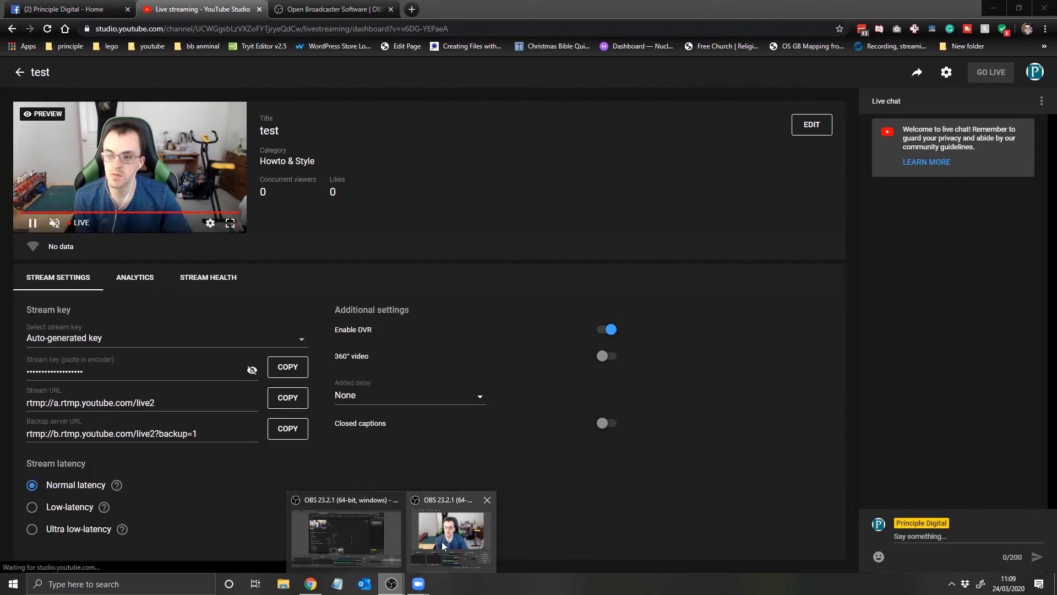
{"action": "left_click", "coordinate": [442, 545]}
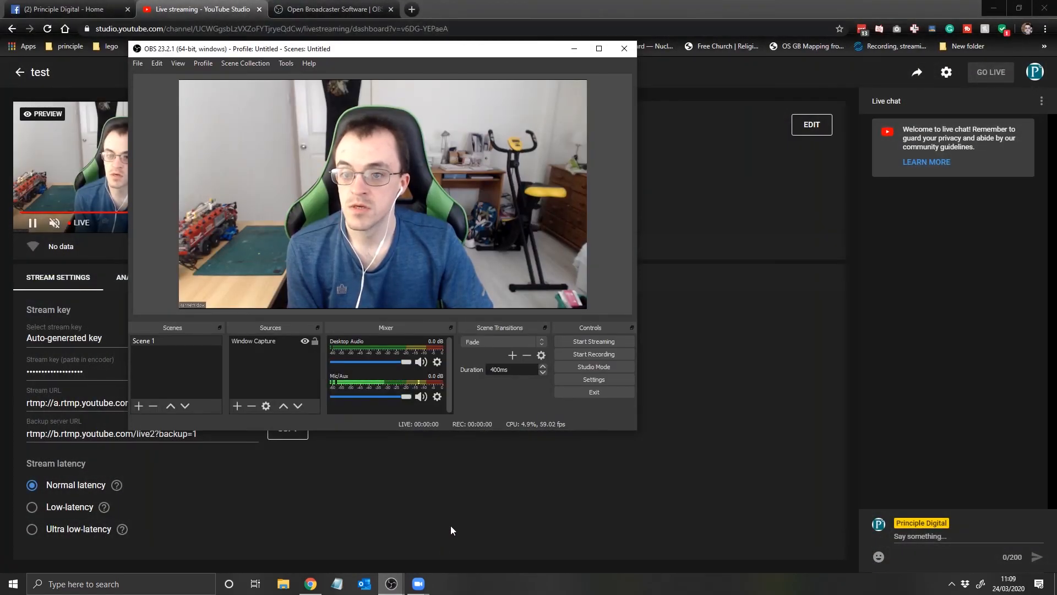